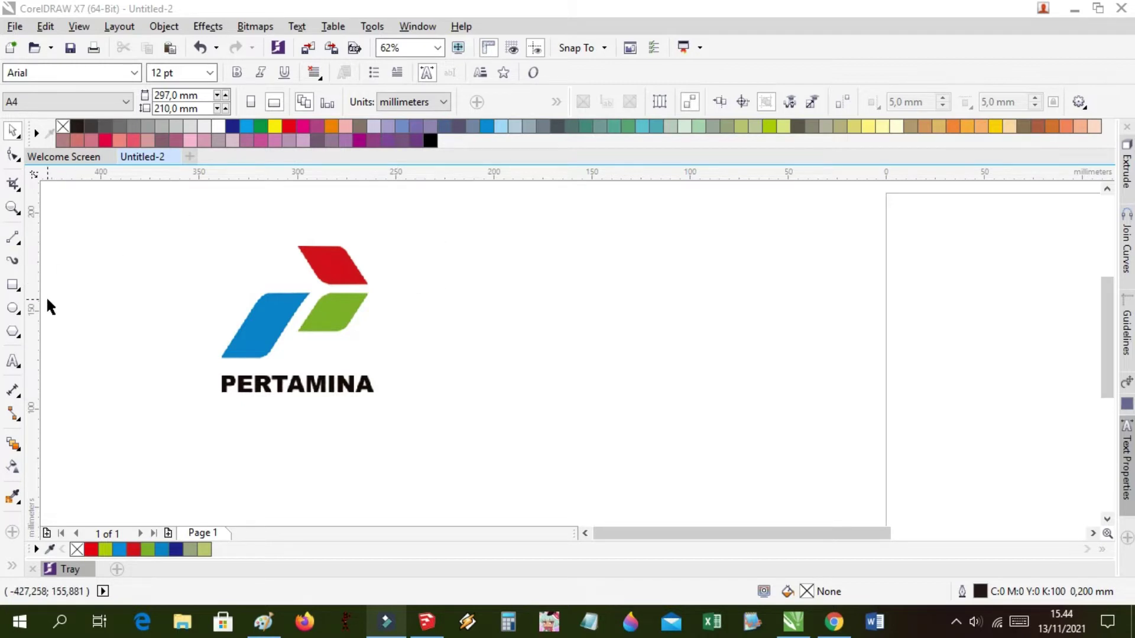
Draw an outlined rectangle about 55 mm wide and 58 mm high in the empty area beside the logo
{"action": "left_click", "coordinate": [19, 292]}
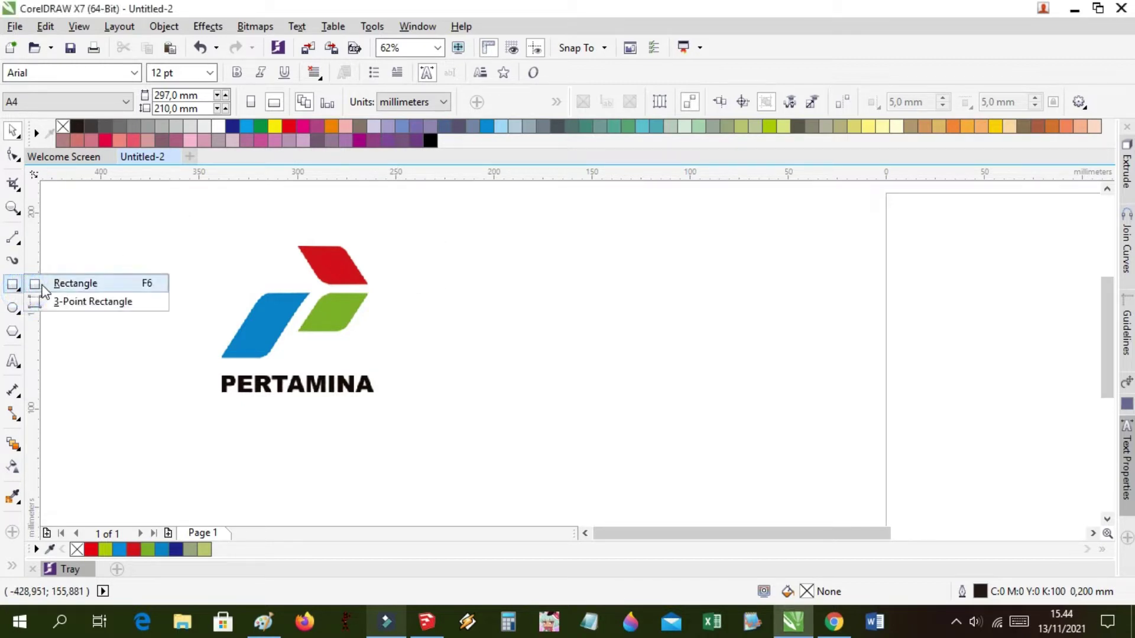
{"action": "left_click", "coordinate": [71, 283]}
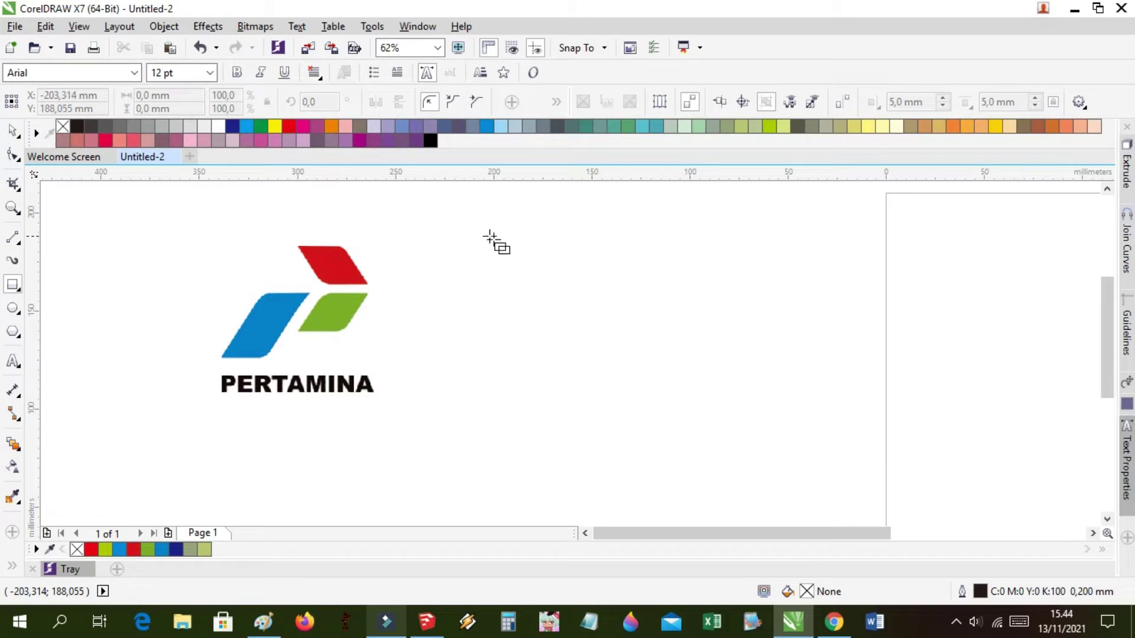
{"action": "left_click_drag", "start_coordinate": [487, 236], "coordinate": [576, 352]}
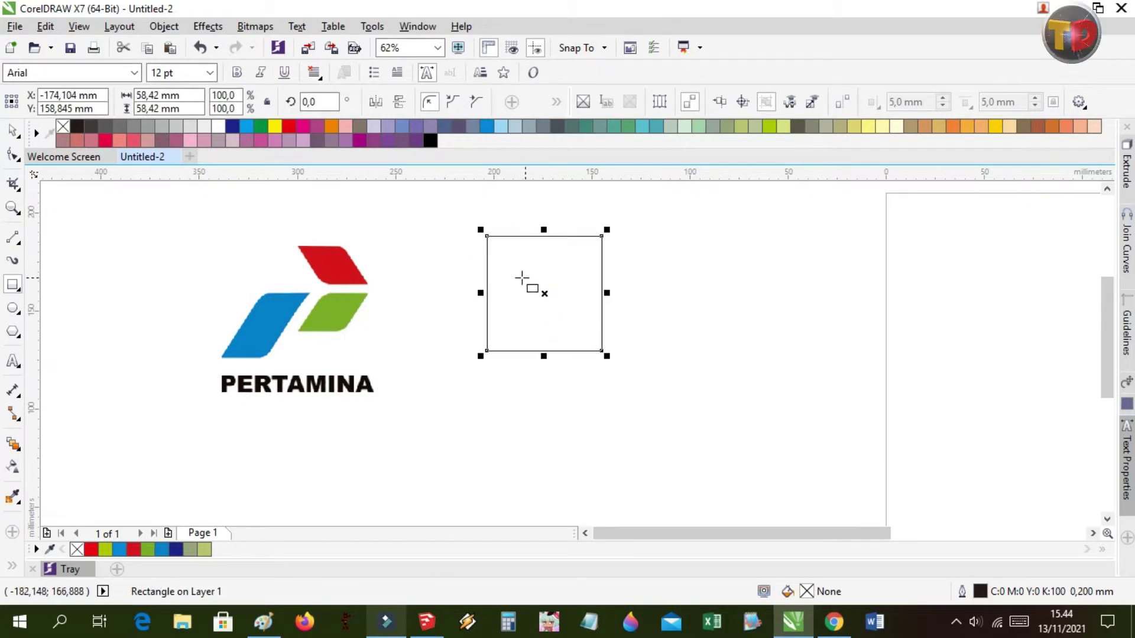
{"action": "left_click_drag", "start_coordinate": [481, 293], "coordinate": [494, 302]}
{"action": "left_click", "coordinate": [19, 130]}
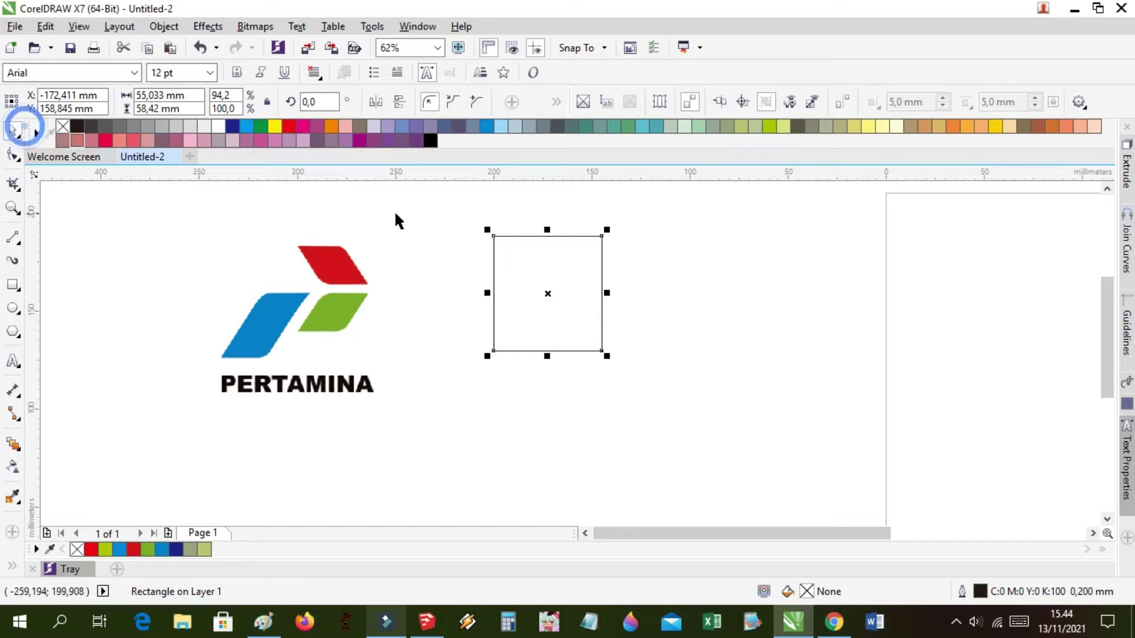
{"action": "left_click", "coordinate": [395, 210]}
Round the rectangle's upper-right and lower-left corners together by the same small radius, keeping the other two corners sharp
{"action": "left_click", "coordinate": [514, 236]}
{"action": "scroll", "coordinate": [532, 241], "scroll_direction": "up", "scroll_amount": 2}
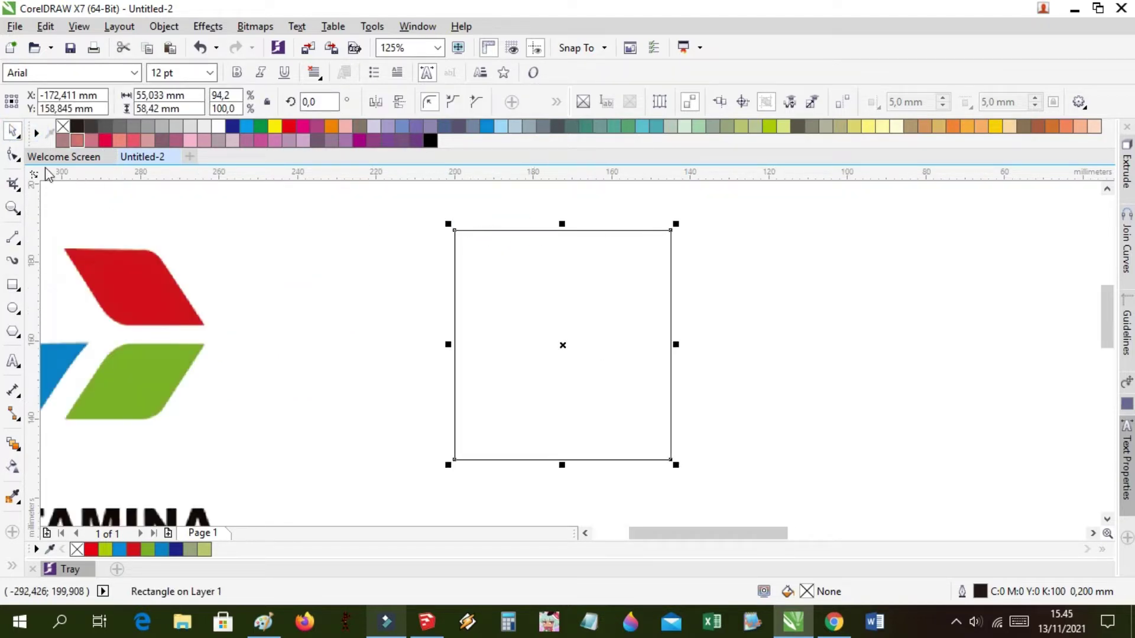
{"action": "left_click", "coordinate": [16, 161]}
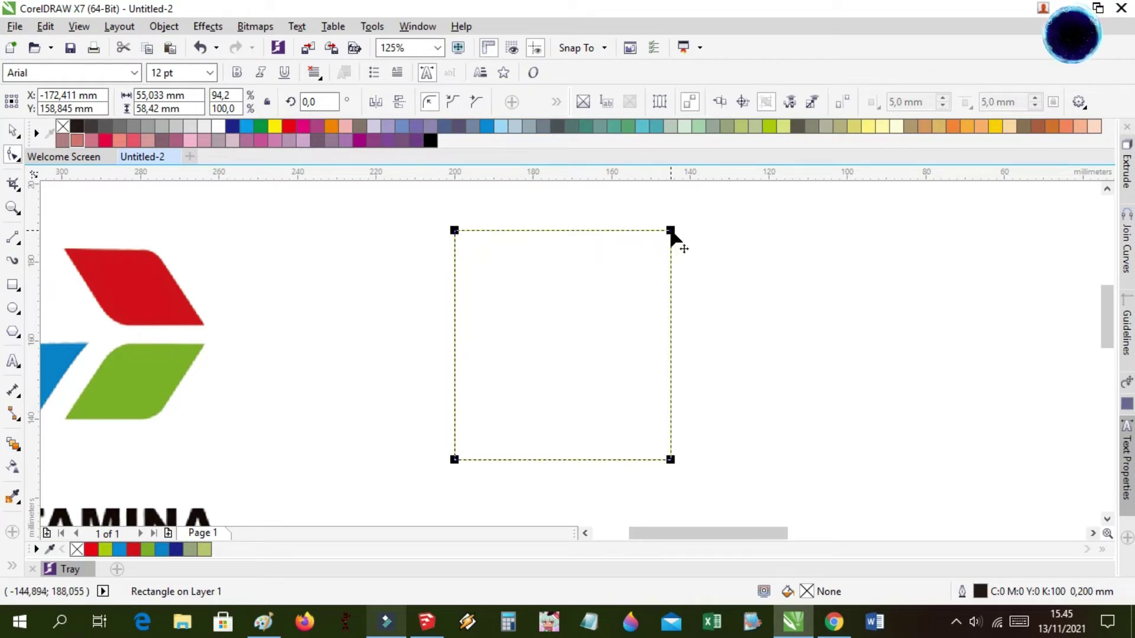
{"action": "left_click", "coordinate": [670, 230]}
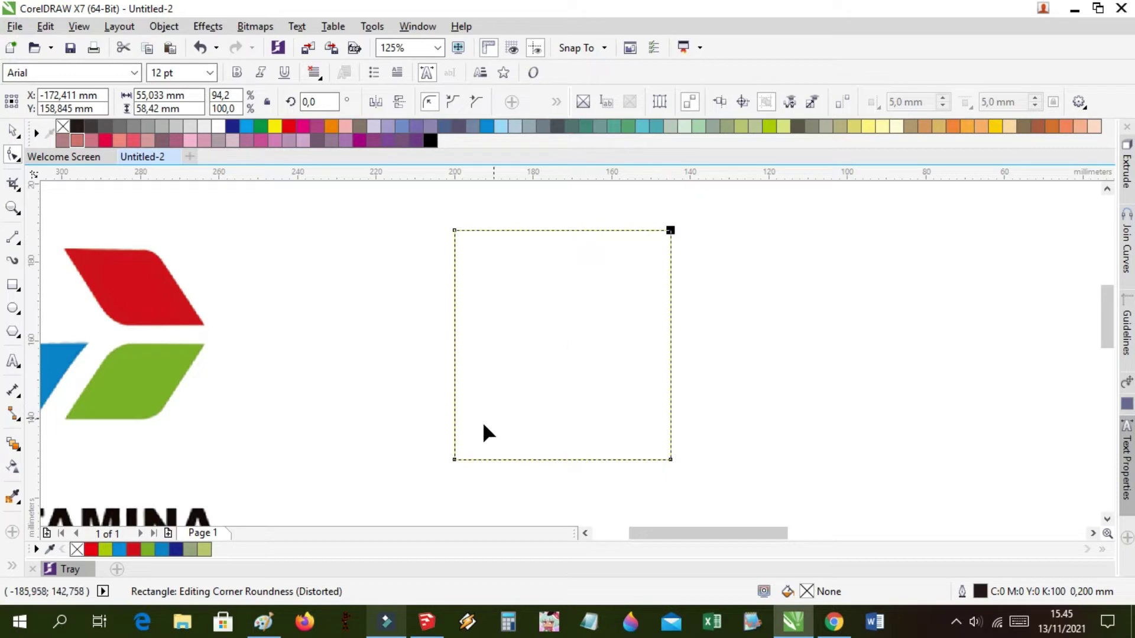
{"action": "left_click", "coordinate": [454, 459], "text": "shift"}
{"action": "left_click_drag", "start_coordinate": [670, 230], "coordinate": [650, 244]}
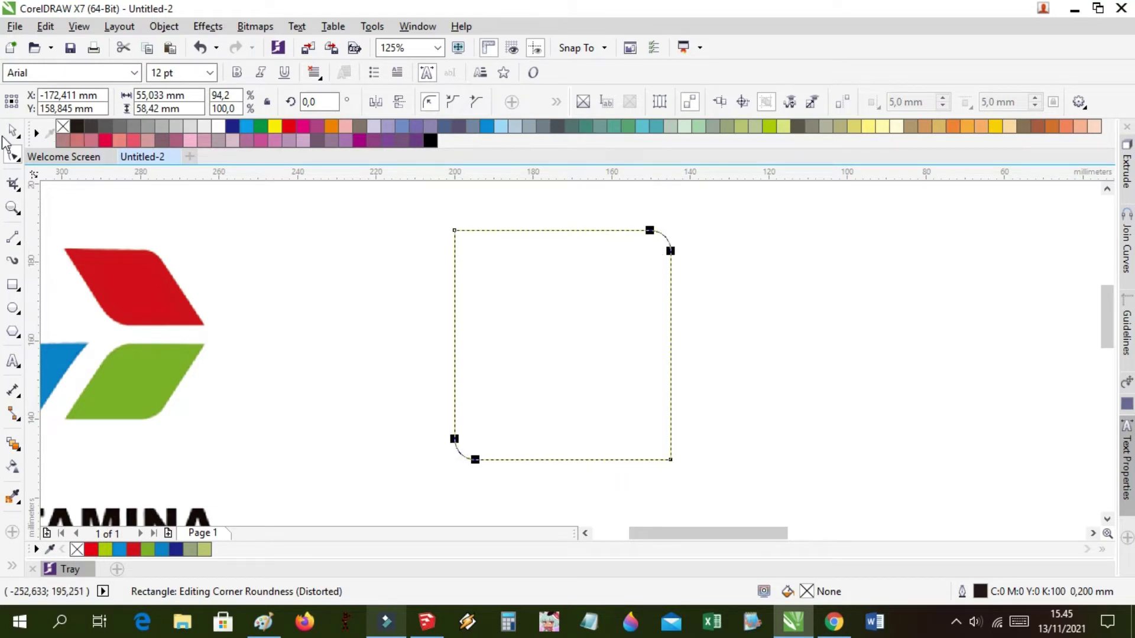
{"action": "left_click", "coordinate": [9, 135]}
{"action": "left_click", "coordinate": [283, 228]}
Skew the rectangle's upper edge leftwards into a parallelogram with an overall width of about 89 mm
{"action": "left_click", "coordinate": [499, 229]}
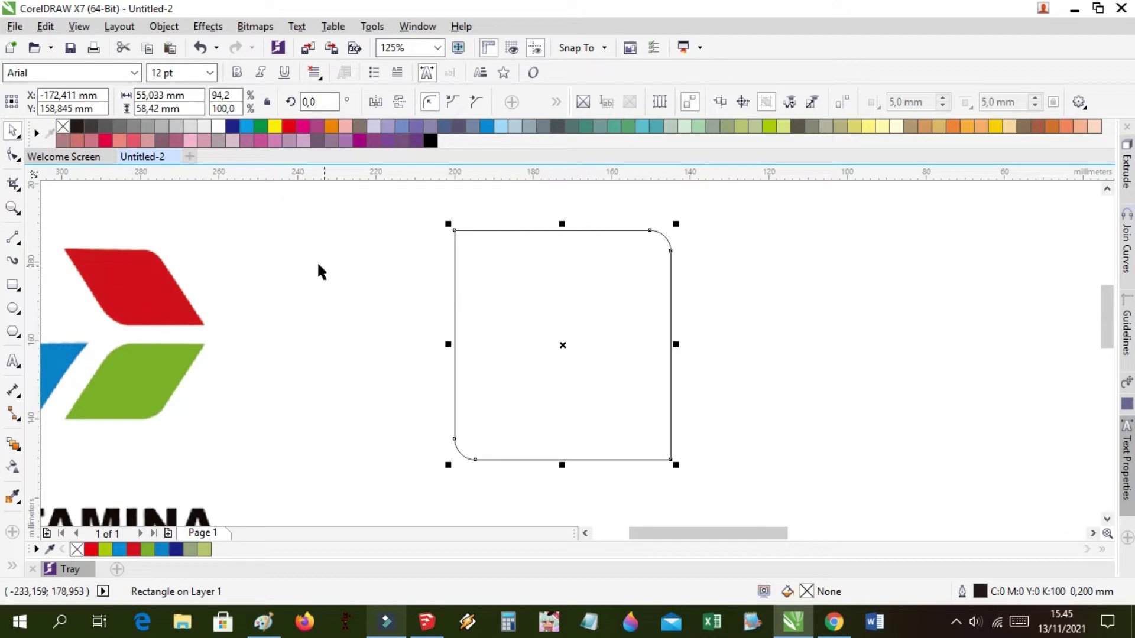
{"action": "left_click", "coordinate": [580, 229]}
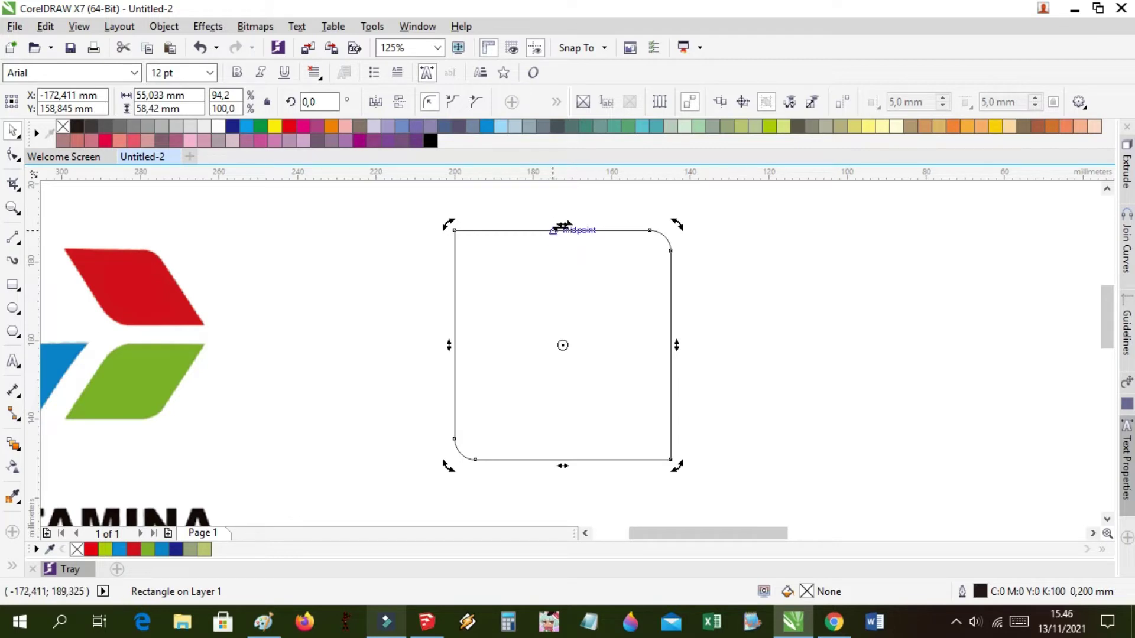
{"action": "left_click_drag", "start_coordinate": [563, 225], "coordinate": [549, 227]}
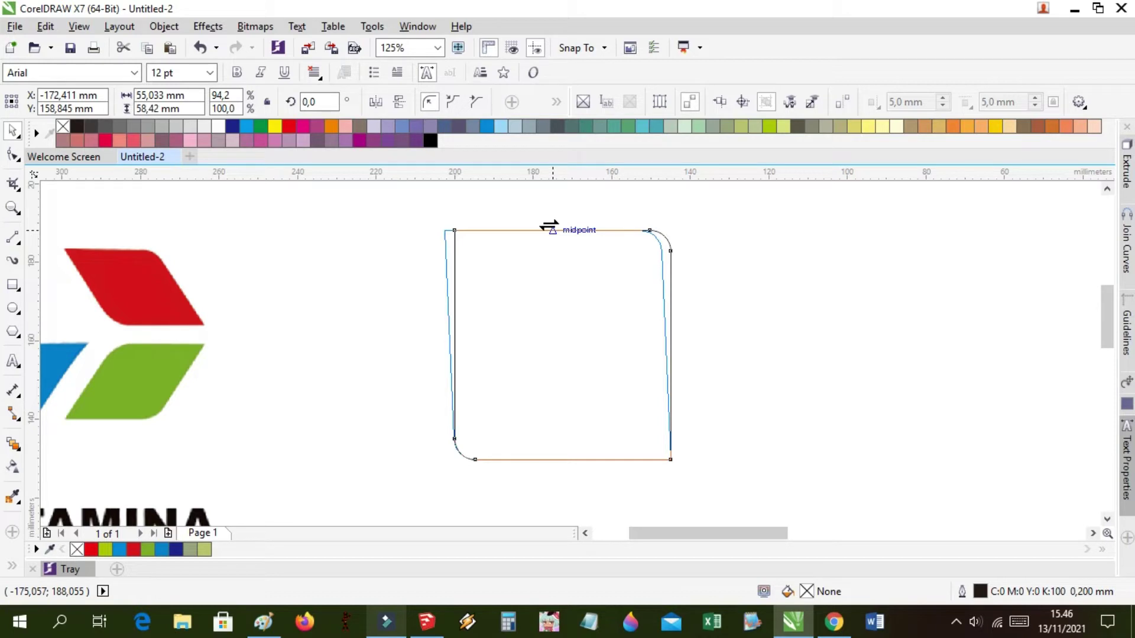
{"action": "left_click_drag", "start_coordinate": [549, 226], "coordinate": [405, 246]}
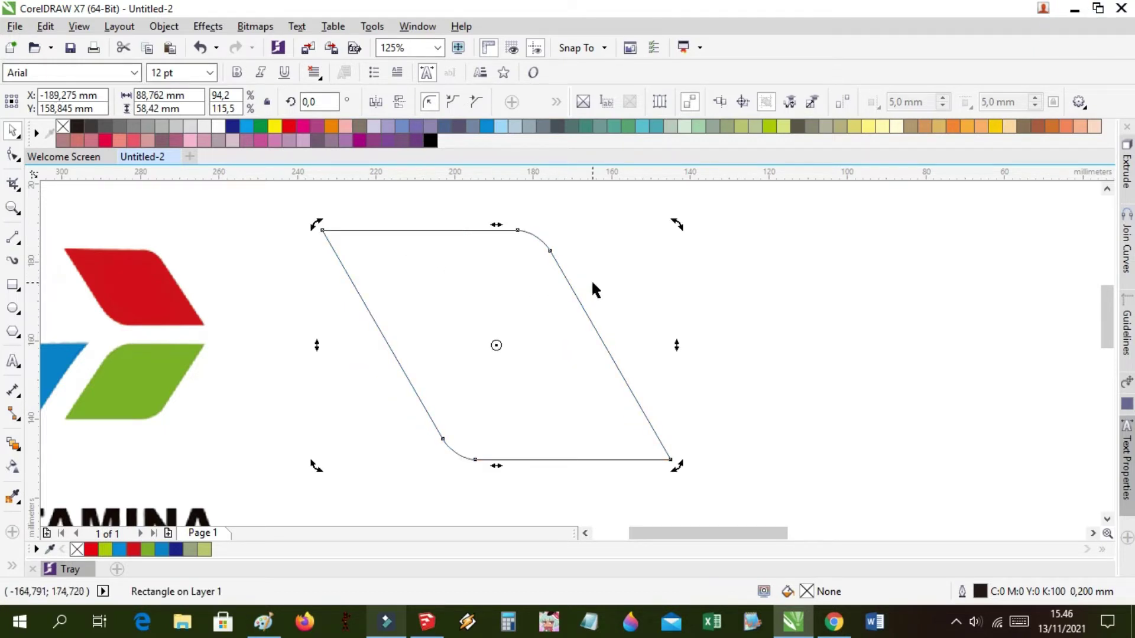
{"action": "scroll", "coordinate": [591, 278], "scroll_direction": "down", "scroll_amount": 1}
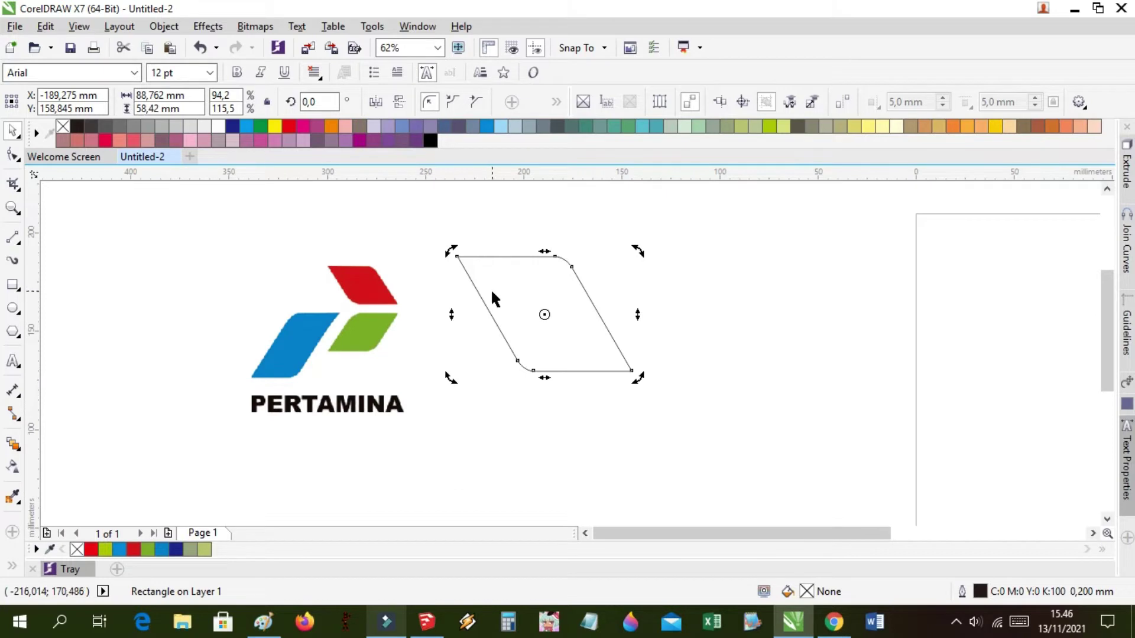
{"action": "left_click", "coordinate": [397, 246]}
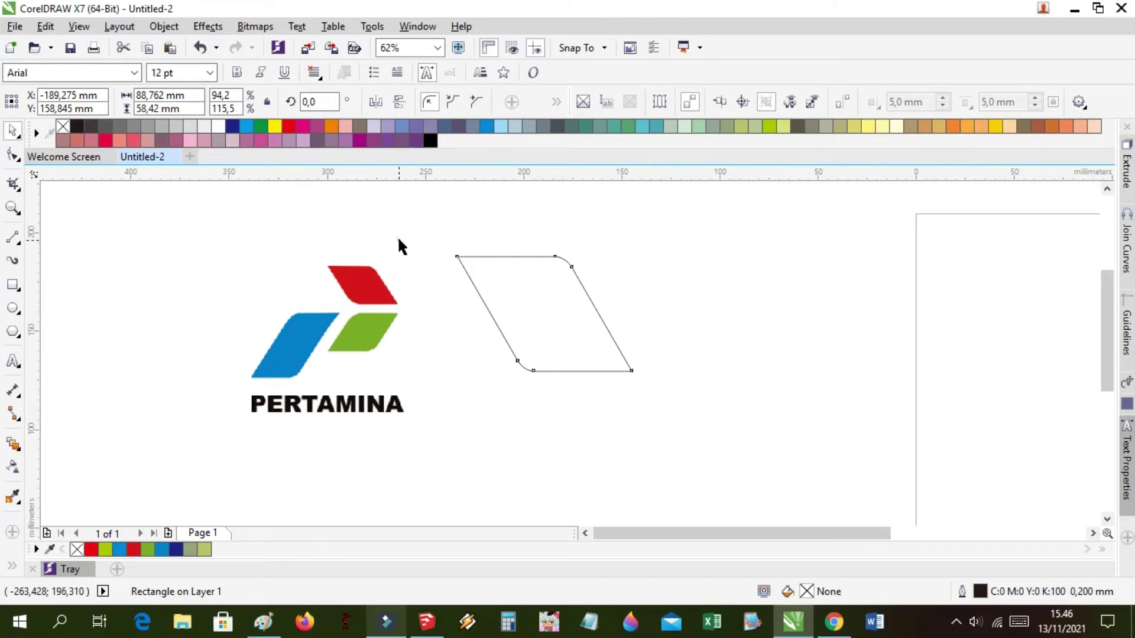
Scale the parallelogram down proportionally to about 32 by 21 mm and move it into the clear space further right of the logo
{"action": "scroll", "coordinate": [497, 263], "scroll_direction": "up", "scroll_amount": 1}
{"action": "left_click", "coordinate": [496, 252]}
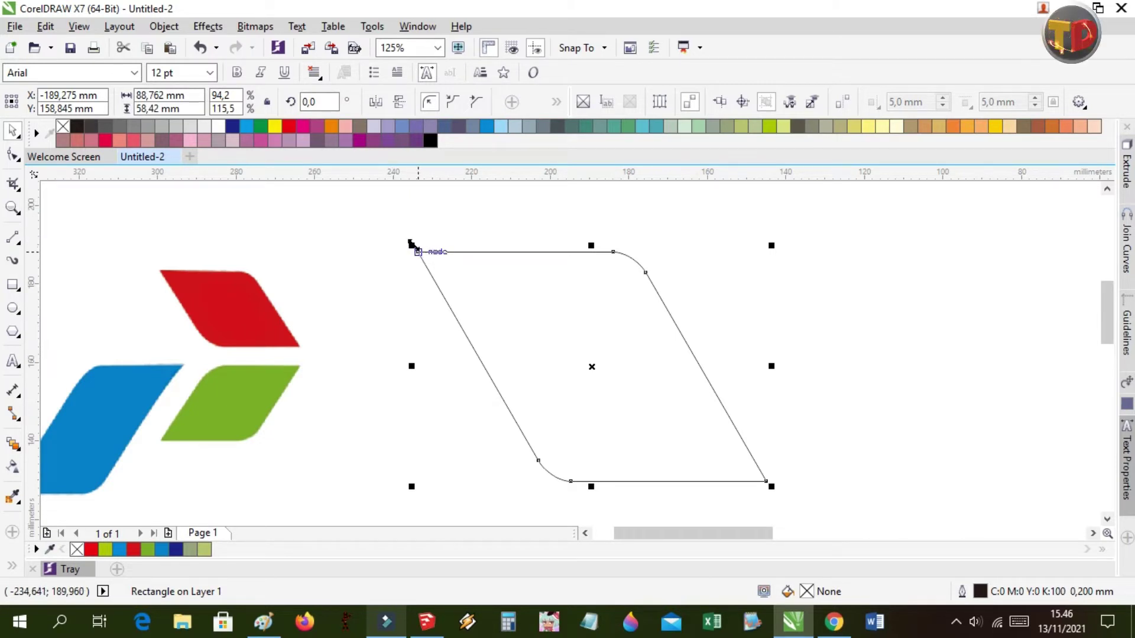
{"action": "left_click_drag", "start_coordinate": [412, 244], "coordinate": [324, 255]}
{"action": "left_click", "coordinate": [296, 244]}
{"action": "left_click_drag", "start_coordinate": [388, 268], "coordinate": [728, 269]}
{"action": "left_click", "coordinate": [710, 343]}
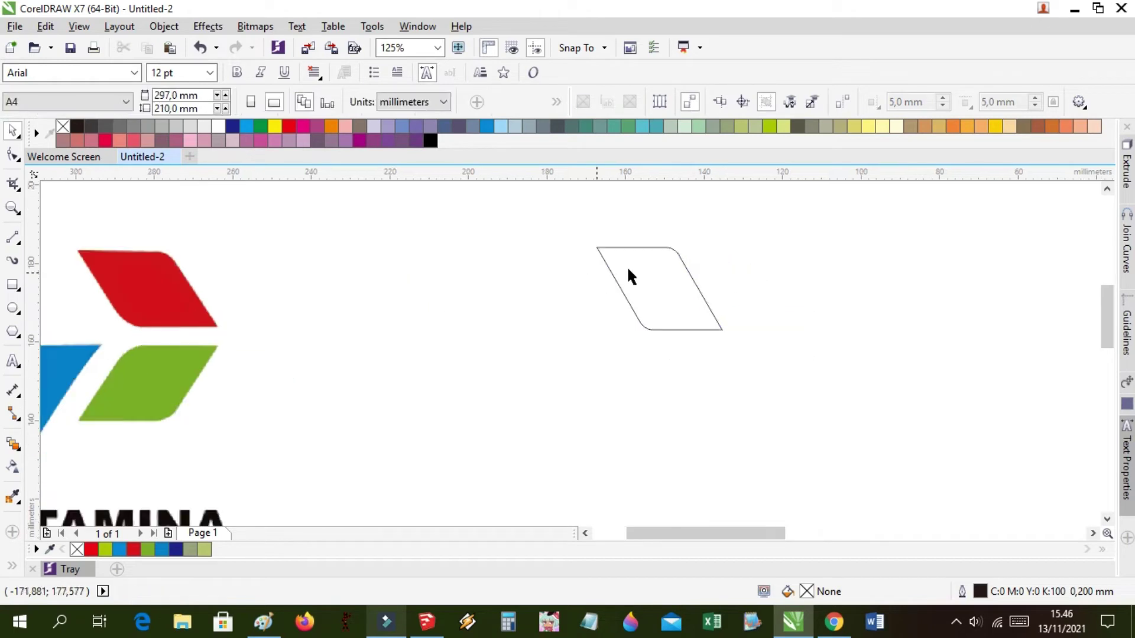
Create a vertically mirrored copy of the parallelogram directly below the original, sharing its lower edge
{"action": "left_click", "coordinate": [625, 247]}
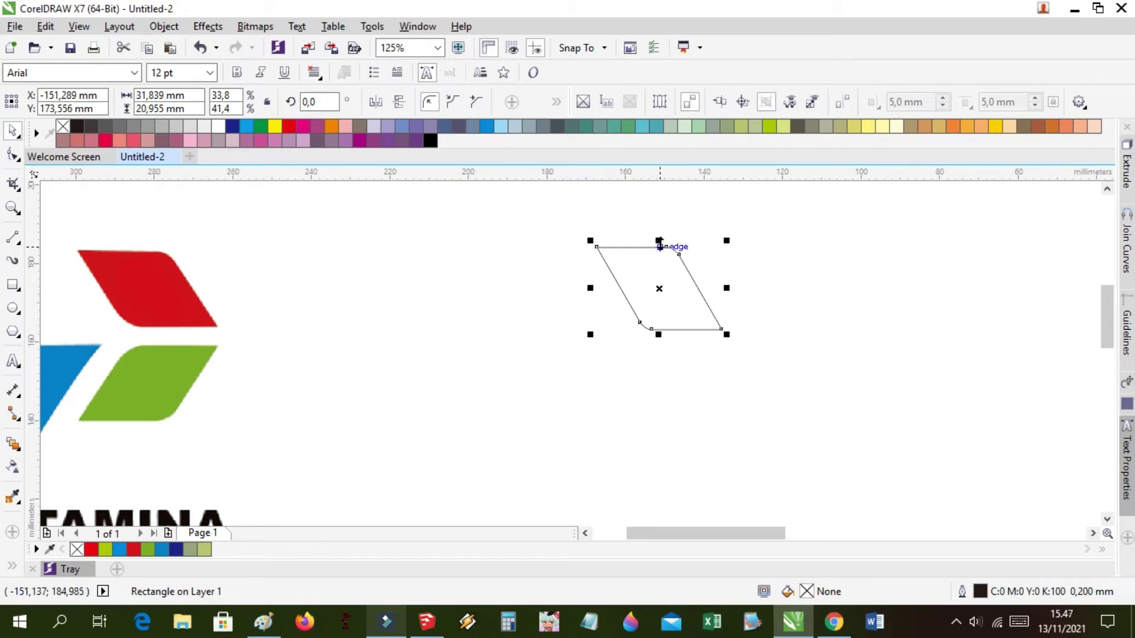
{"action": "left_click_drag", "start_coordinate": [659, 239], "coordinate": [665, 370]}
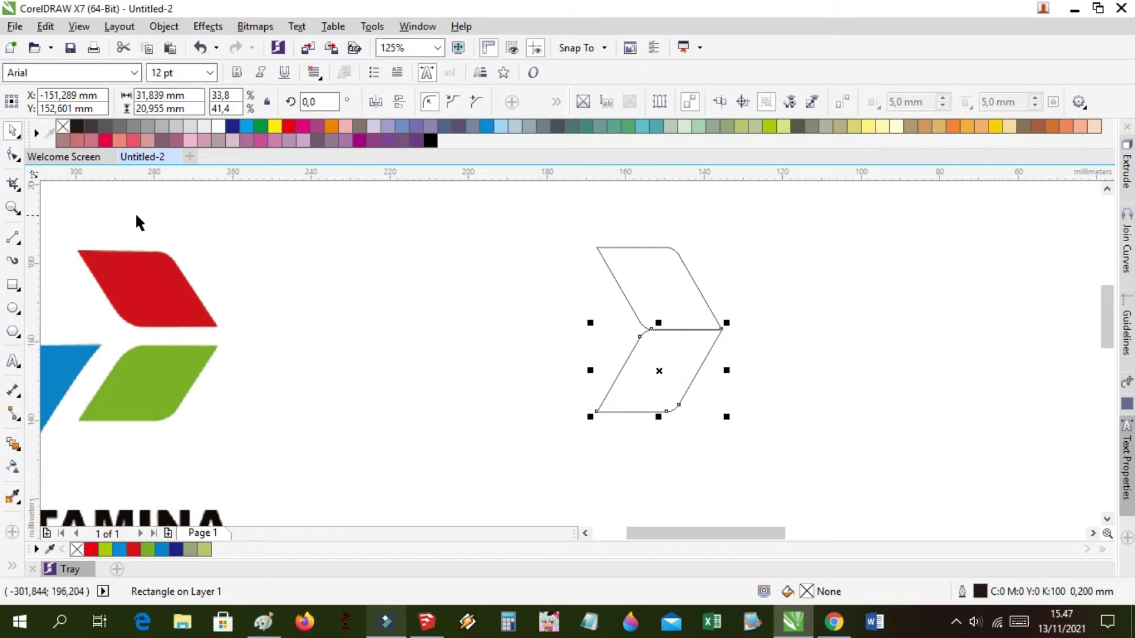
{"action": "left_click", "coordinate": [528, 295]}
{"action": "scroll", "coordinate": [692, 317], "scroll_direction": "up", "scroll_amount": 3}
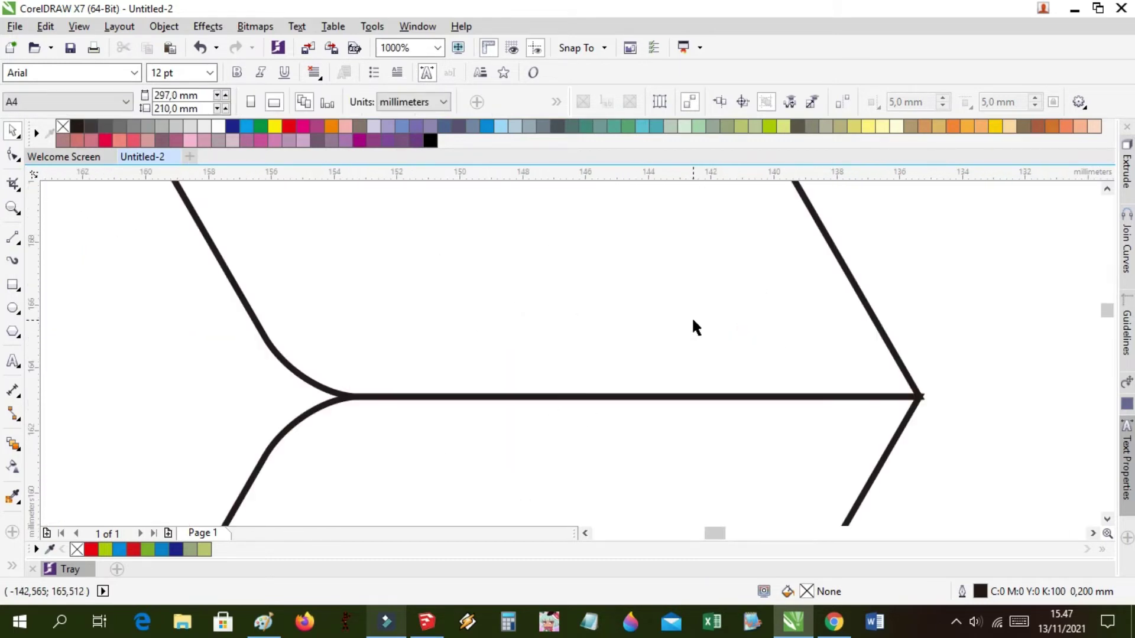
{"action": "scroll", "coordinate": [715, 337], "scroll_direction": "down", "scroll_amount": 2}
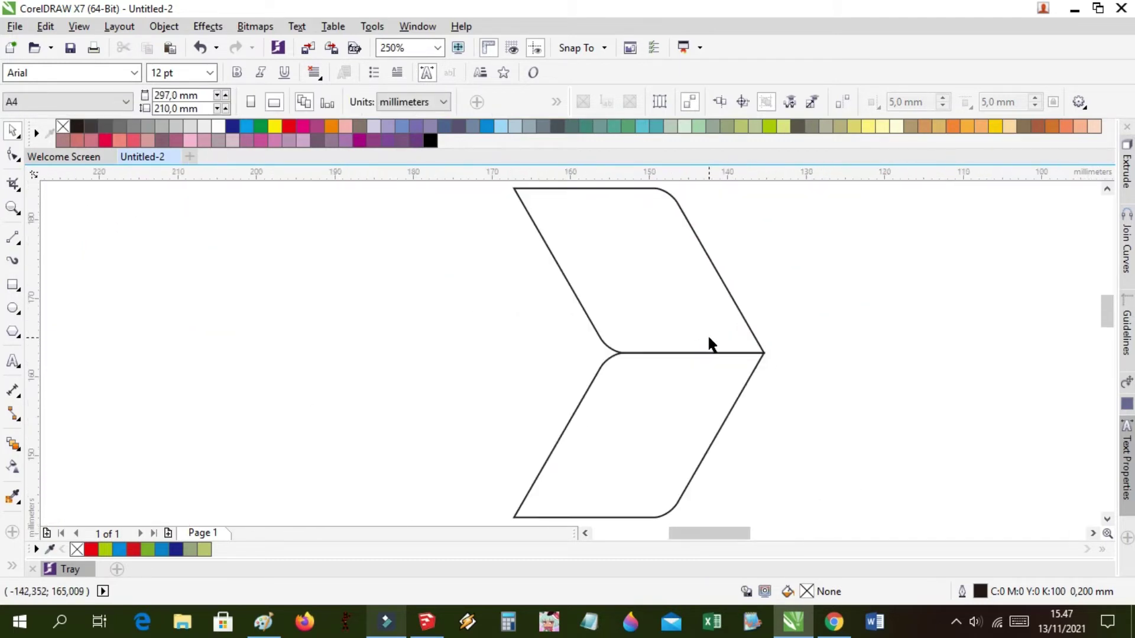
Move the mirrored copy straight down about 5 mm to leave a gap below the upper parallelogram
{"action": "left_click", "coordinate": [755, 363]}
{"action": "scroll", "coordinate": [760, 360], "scroll_direction": "up", "scroll_amount": 2}
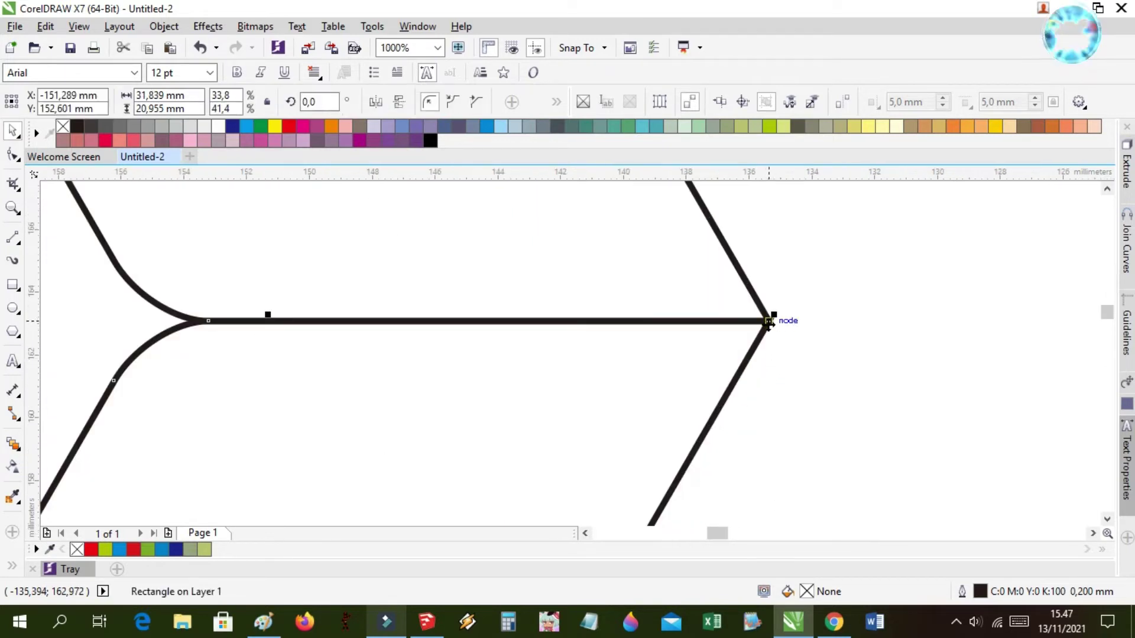
{"action": "left_click_drag", "start_coordinate": [769, 321], "coordinate": [772, 397]}
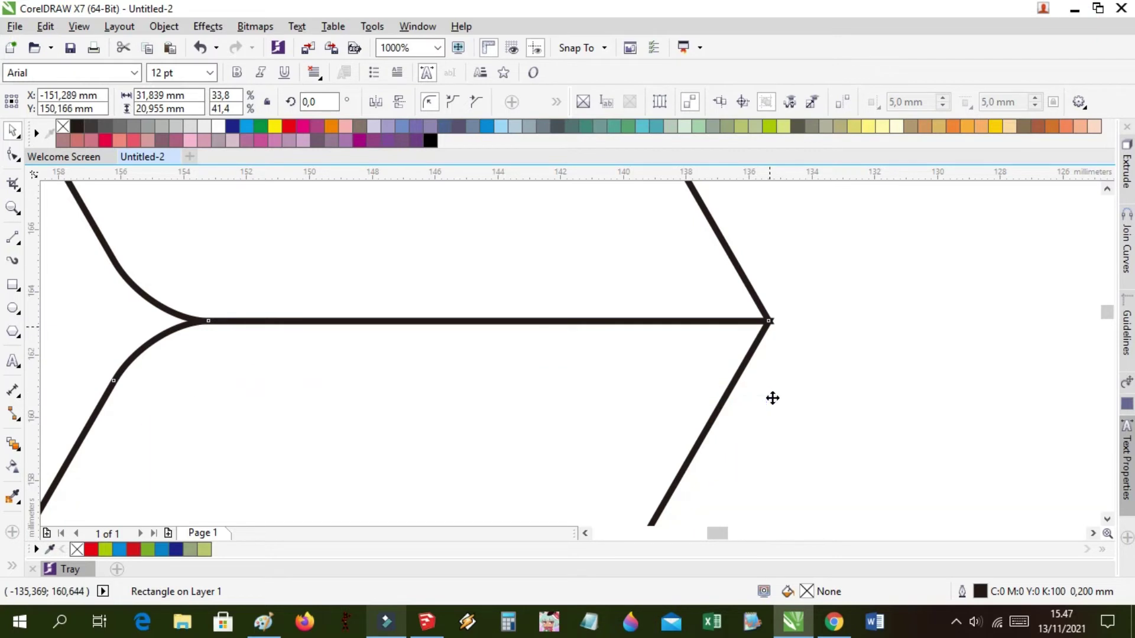
{"action": "scroll", "coordinate": [773, 397], "scroll_direction": "down", "scroll_amount": 2}
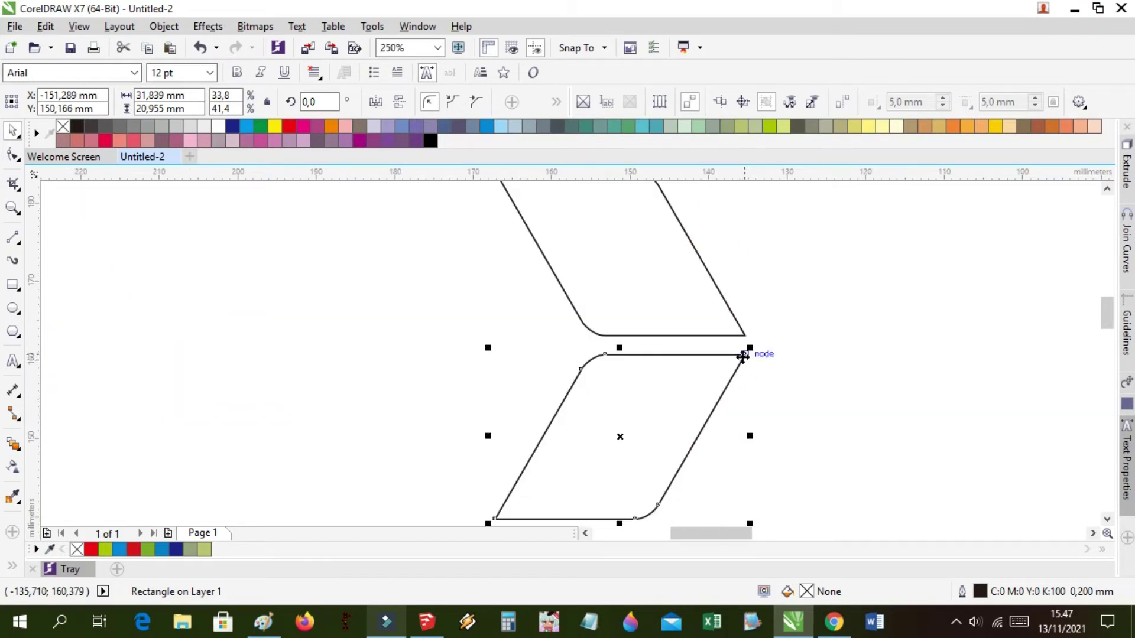
{"action": "left_click_drag", "start_coordinate": [742, 356], "coordinate": [742, 376]}
{"action": "left_click", "coordinate": [824, 345]}
{"action": "scroll", "coordinate": [825, 351], "scroll_direction": "down", "scroll_amount": 2}
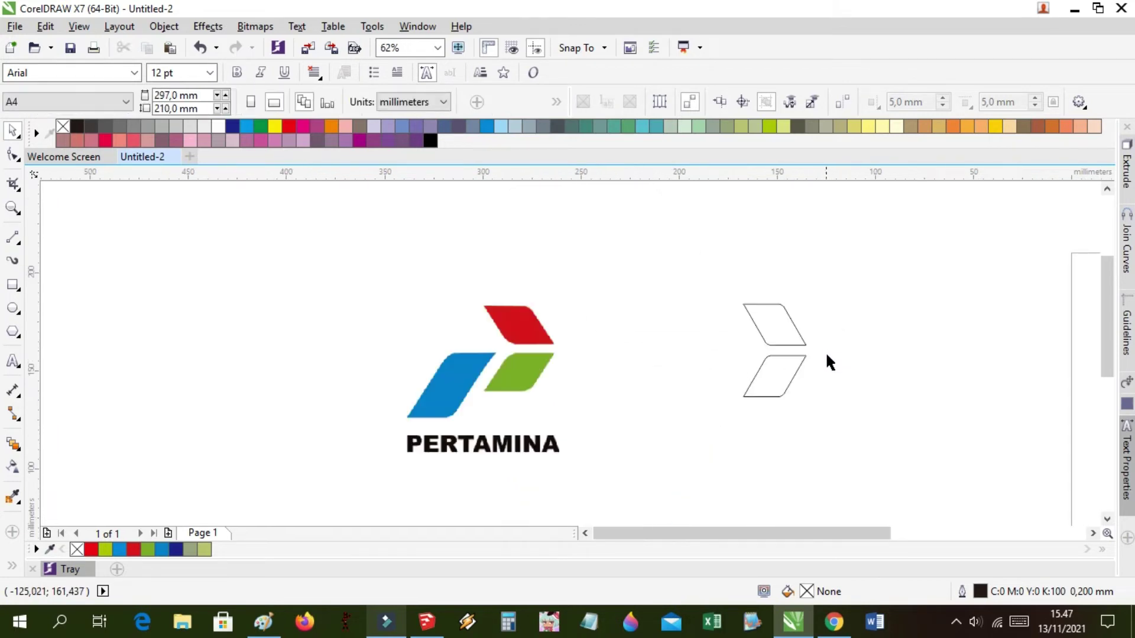
Duplicate the lower parallelogram horizontally about 28 mm to its left, leaving a narrow gap between the two
{"action": "scroll", "coordinate": [826, 355], "scroll_direction": "up", "scroll_amount": 1}
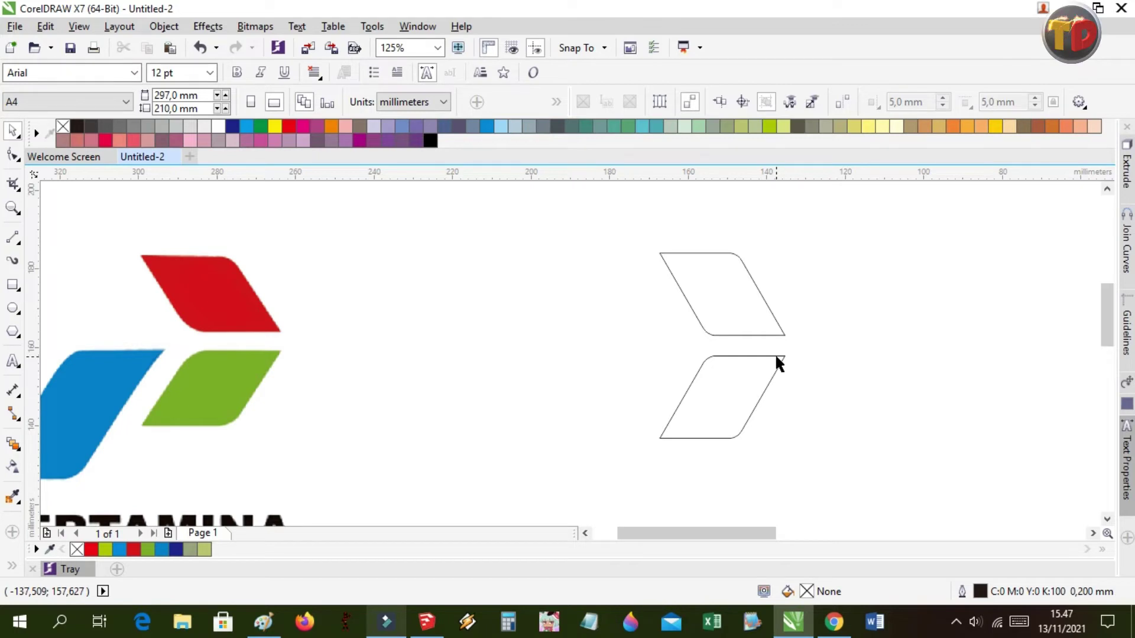
{"action": "scroll", "coordinate": [776, 357], "scroll_direction": "up", "scroll_amount": 1}
{"action": "scroll", "coordinate": [776, 357], "scroll_direction": "down", "scroll_amount": 1}
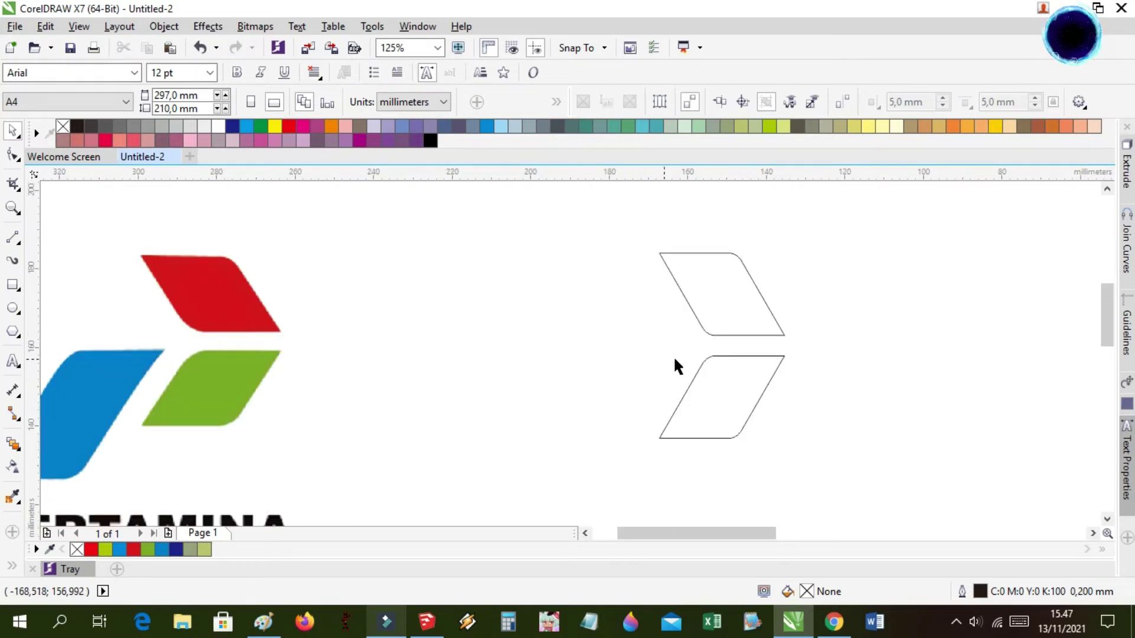
{"action": "left_click", "coordinate": [734, 356]}
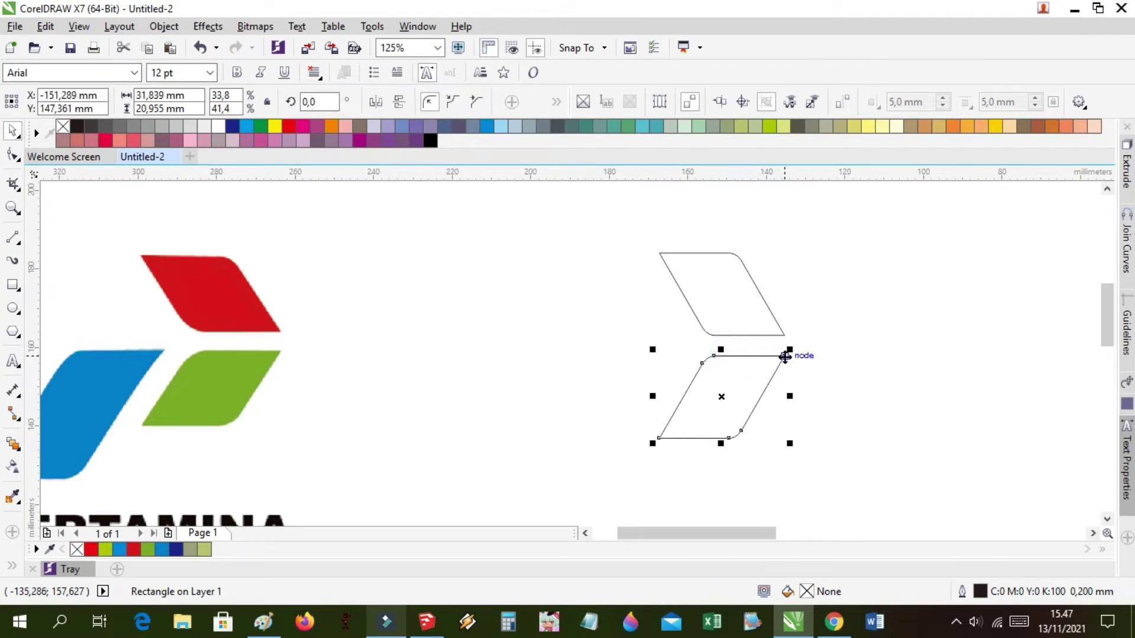
{"action": "scroll", "coordinate": [785, 357], "scroll_direction": "up", "scroll_amount": 3}
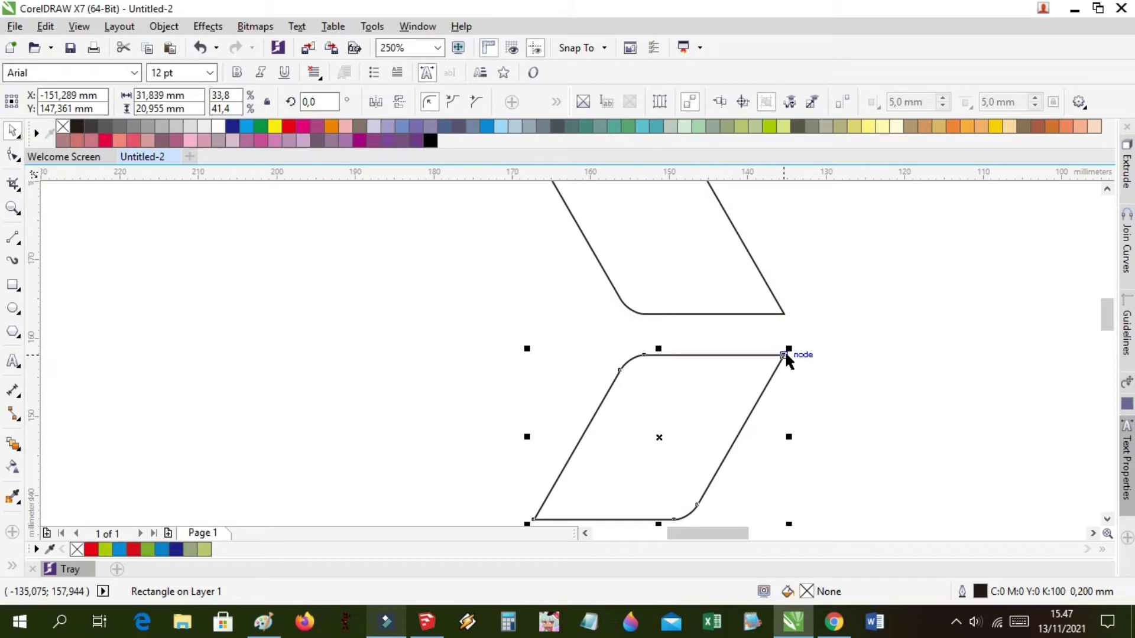
{"action": "left_click_drag", "start_coordinate": [784, 355], "coordinate": [562, 377]}
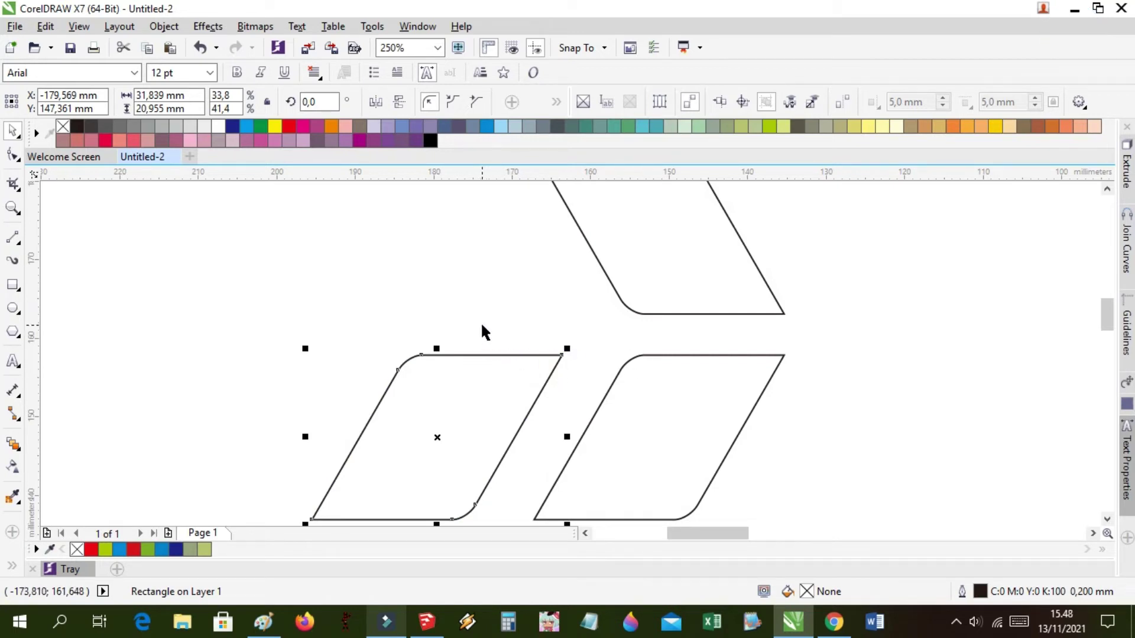
{"action": "scroll", "coordinate": [534, 300], "scroll_direction": "down", "scroll_amount": 2}
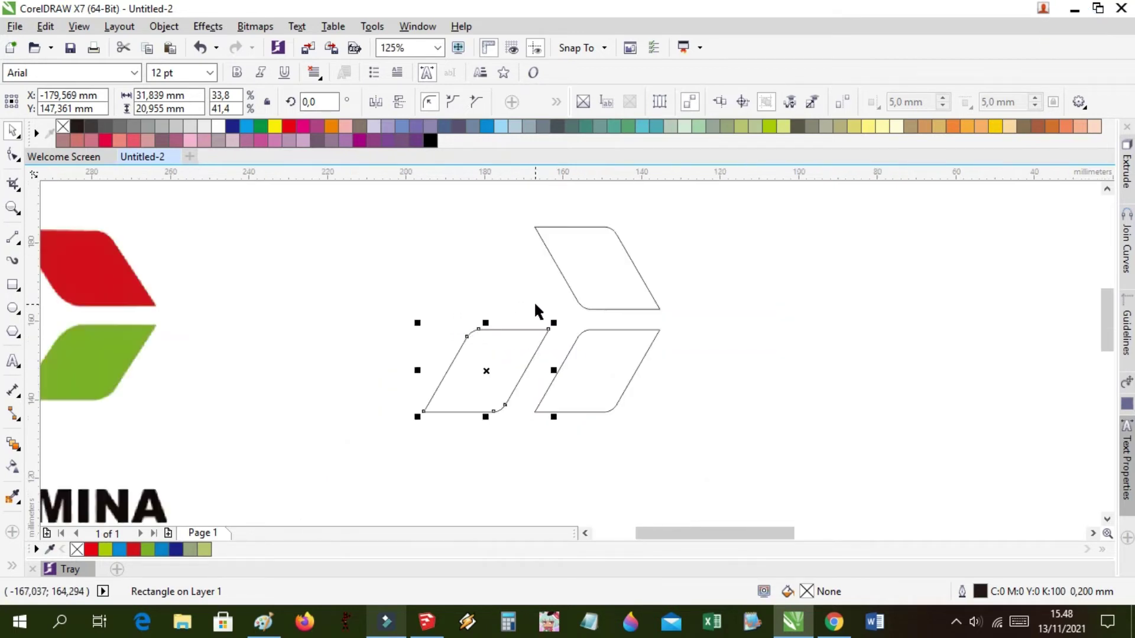
{"action": "left_click", "coordinate": [405, 297]}
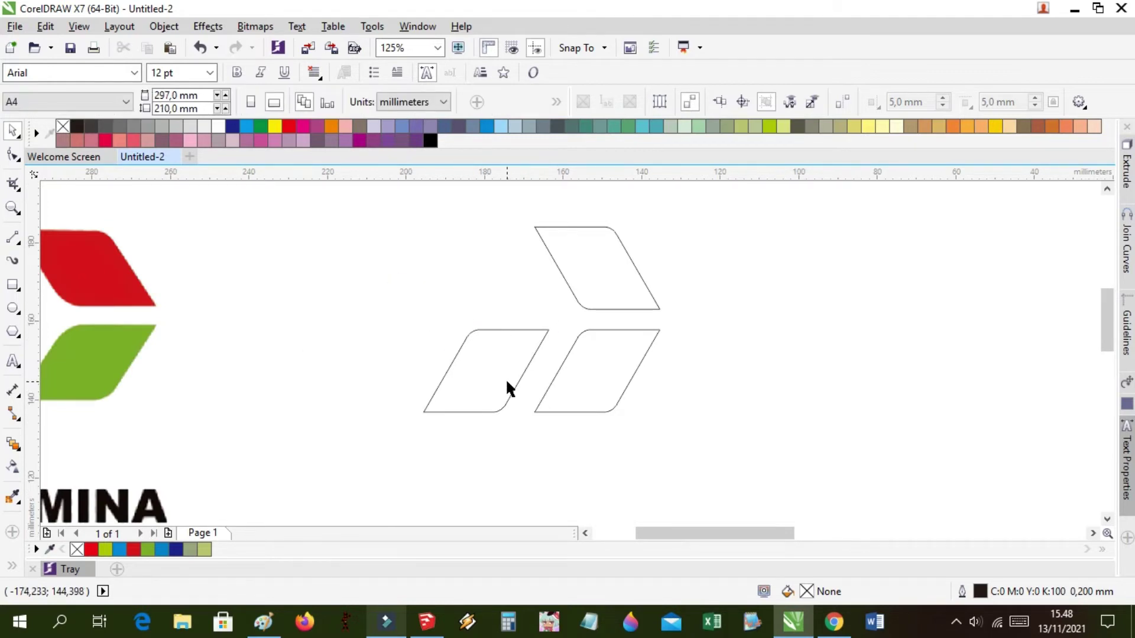
Duplicate the left parallelogram down along its slanted side so the copy partly overlaps it, and select both overlapping shapes
{"action": "scroll", "coordinate": [505, 378], "scroll_direction": "up", "scroll_amount": 1}
{"action": "scroll", "coordinate": [532, 351], "scroll_direction": "down", "scroll_amount": 1}
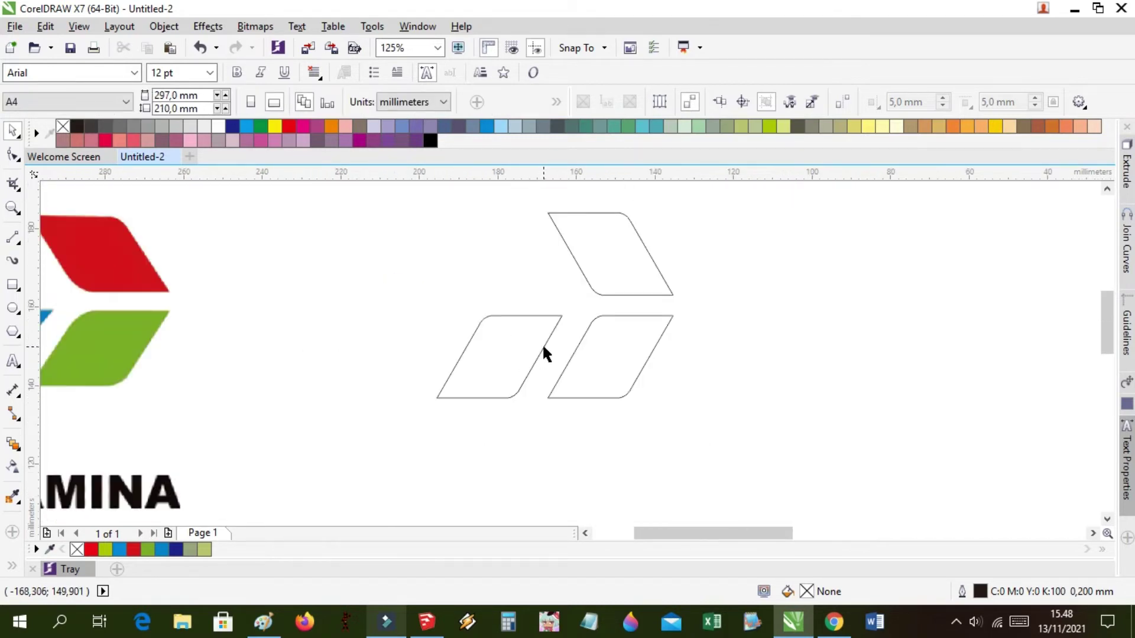
{"action": "left_click", "coordinate": [541, 342]}
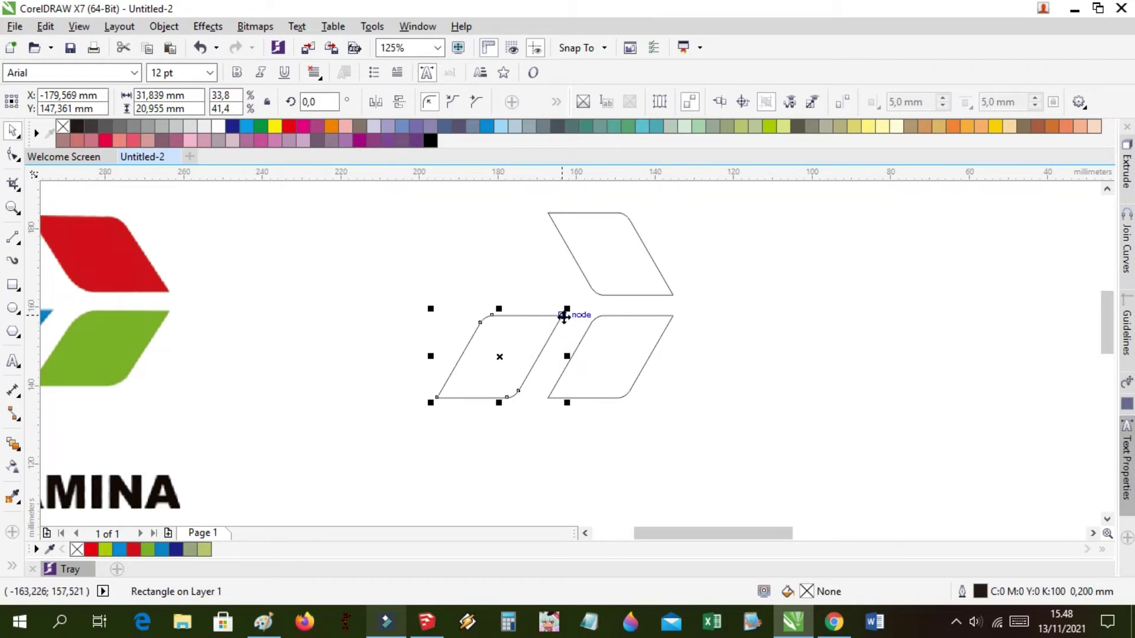
{"action": "left_click_drag", "start_coordinate": [564, 316], "coordinate": [525, 379]}
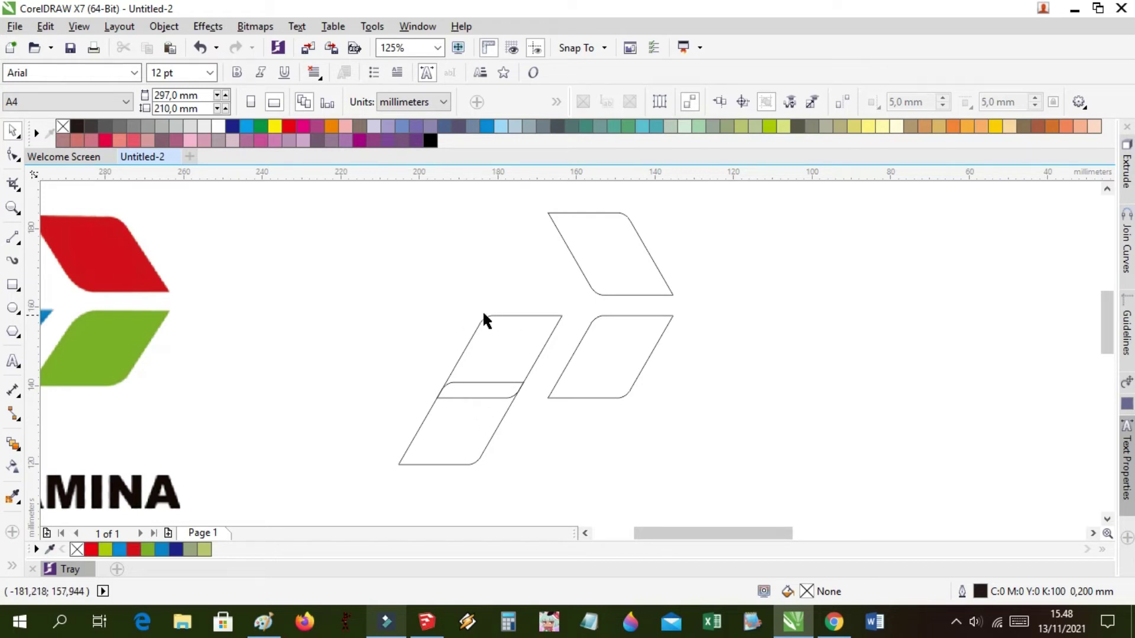
{"action": "left_click_drag", "start_coordinate": [329, 267], "coordinate": [565, 479]}
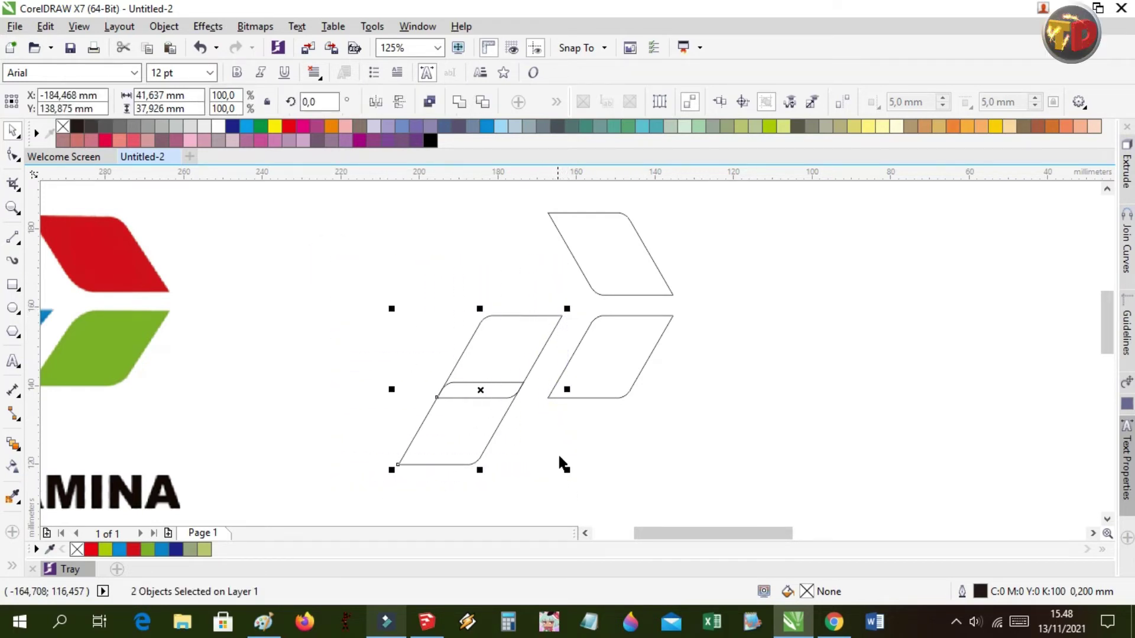
Weld the two overlapping parallelograms into one long slanted shape and deselect it
{"action": "left_click", "coordinate": [459, 102]}
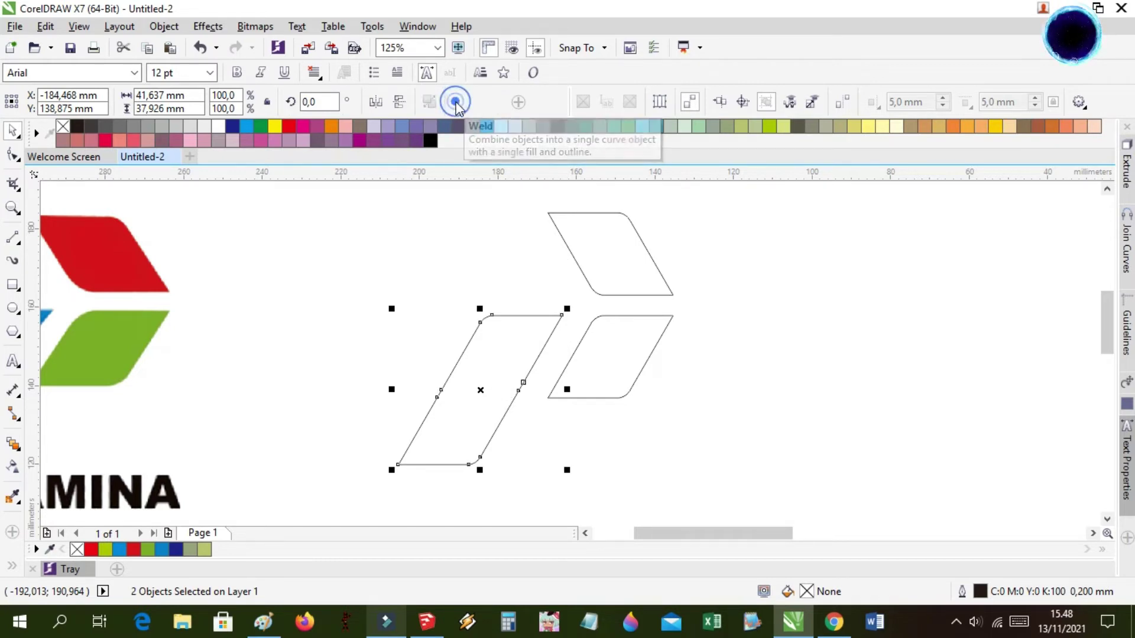
{"action": "left_click", "coordinate": [395, 260]}
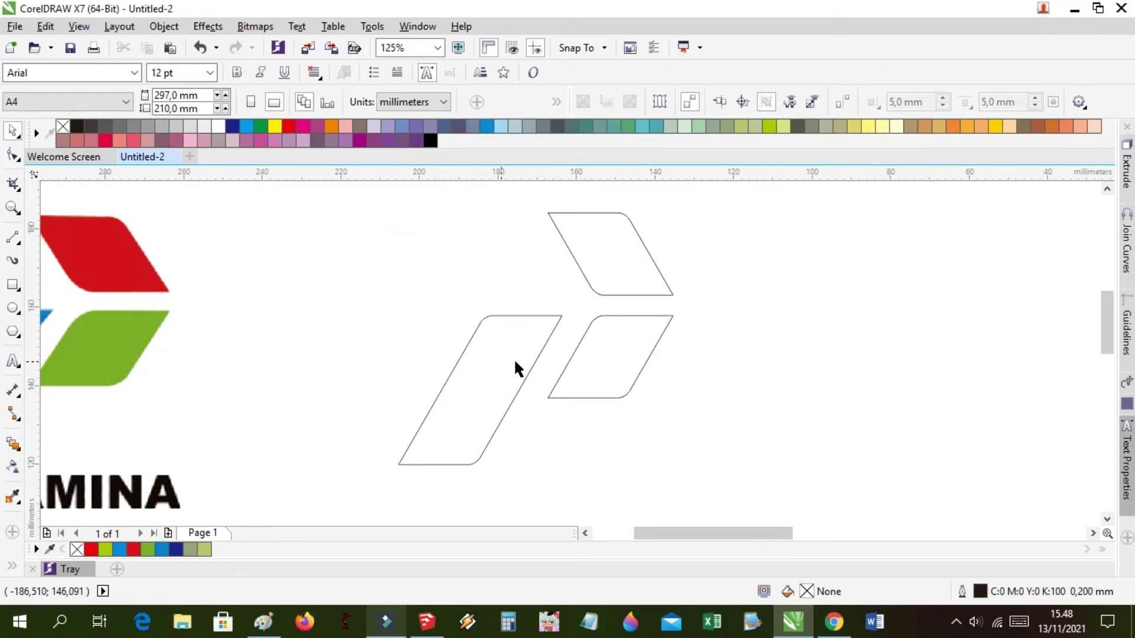
Fill the upper parallelogram with red, the small lower one with yellow-green and the long one with blue
{"action": "scroll", "coordinate": [515, 368], "scroll_direction": "down", "scroll_amount": 2}
{"action": "scroll", "coordinate": [524, 356], "scroll_direction": "up", "scroll_amount": 2}
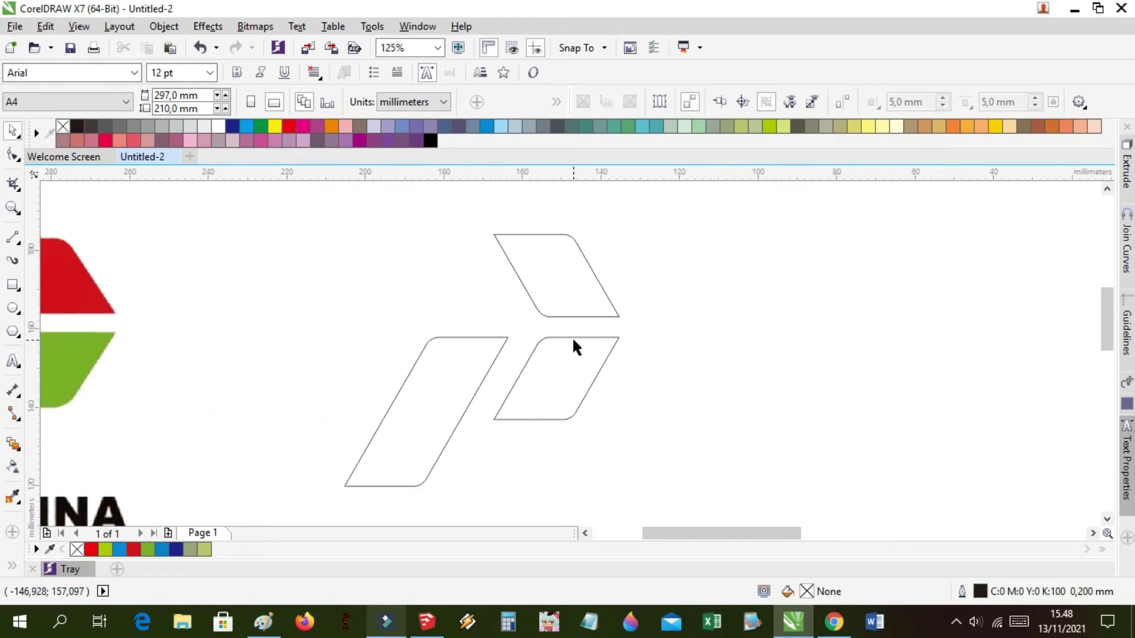
{"action": "left_click", "coordinate": [549, 313]}
{"action": "left_click", "coordinate": [288, 126]}
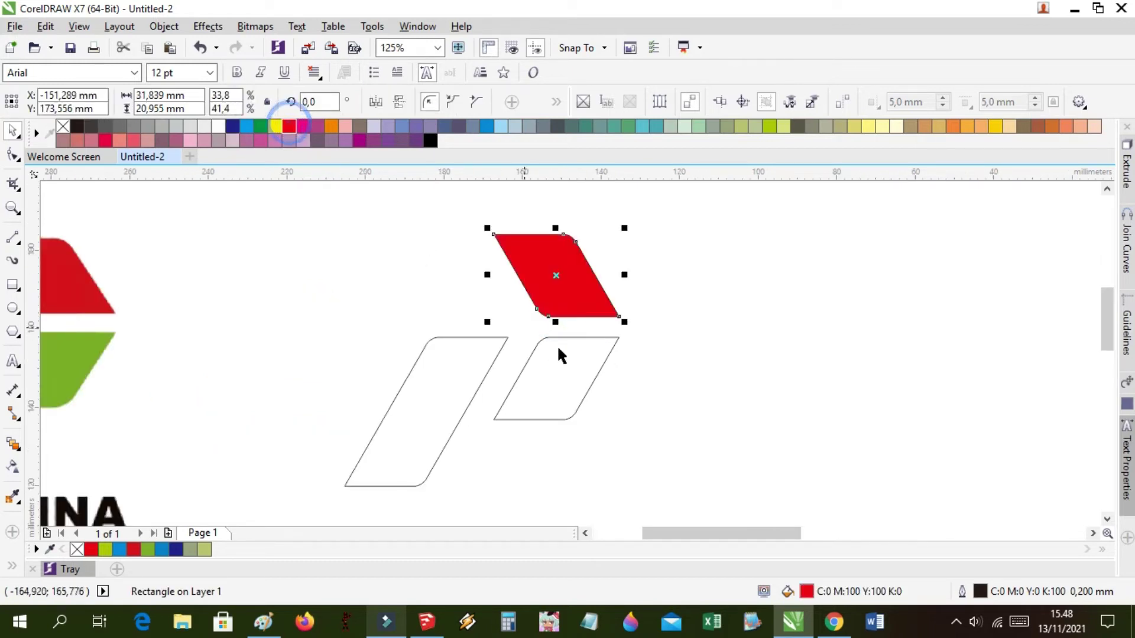
{"action": "left_click", "coordinate": [558, 350]}
{"action": "left_click", "coordinate": [567, 332]}
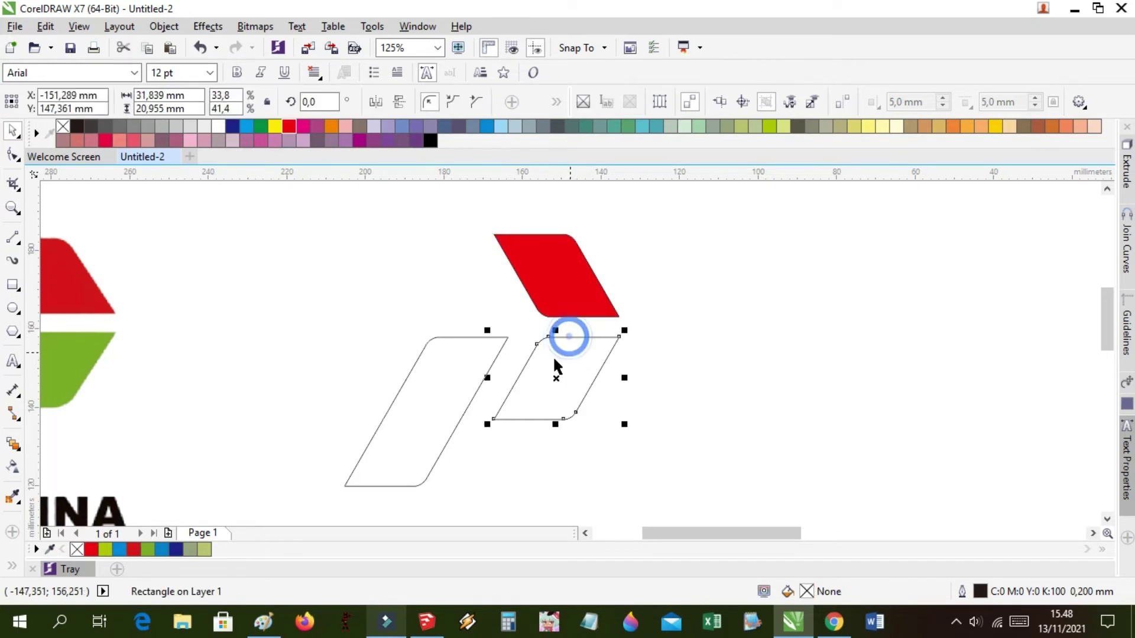
{"action": "left_click", "coordinate": [768, 126]}
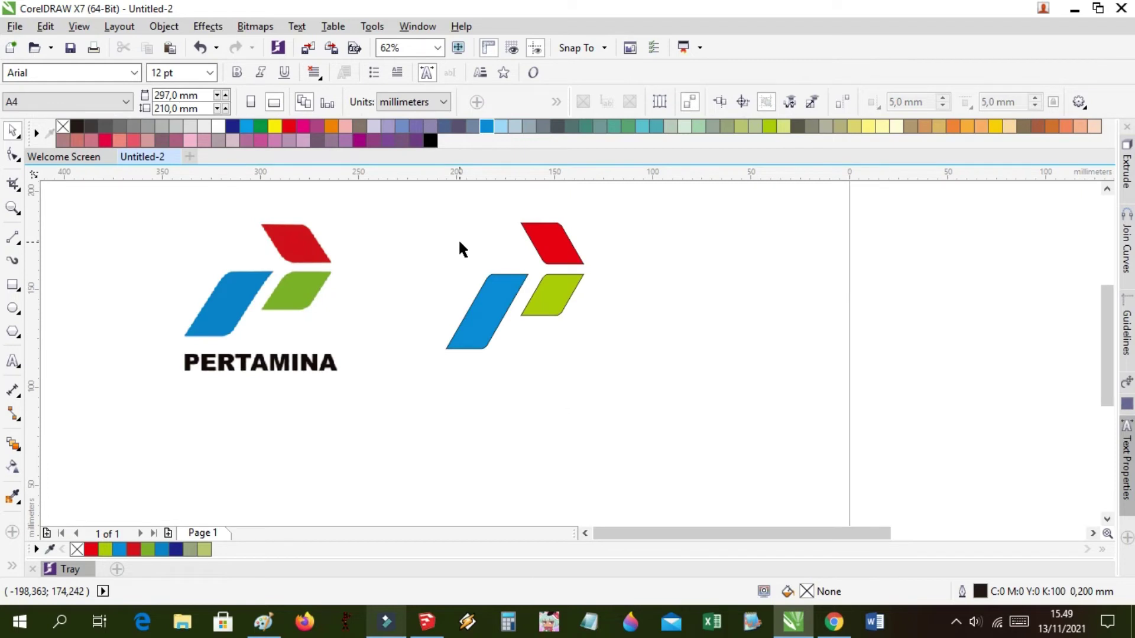
Change the upper parallelogram's fill to a slightly lighter red, CMYK 0, 97, 91, 0
{"action": "scroll", "coordinate": [459, 242], "scroll_direction": "up", "scroll_amount": 2}
{"action": "scroll", "coordinate": [546, 248], "scroll_direction": "down", "scroll_amount": 2}
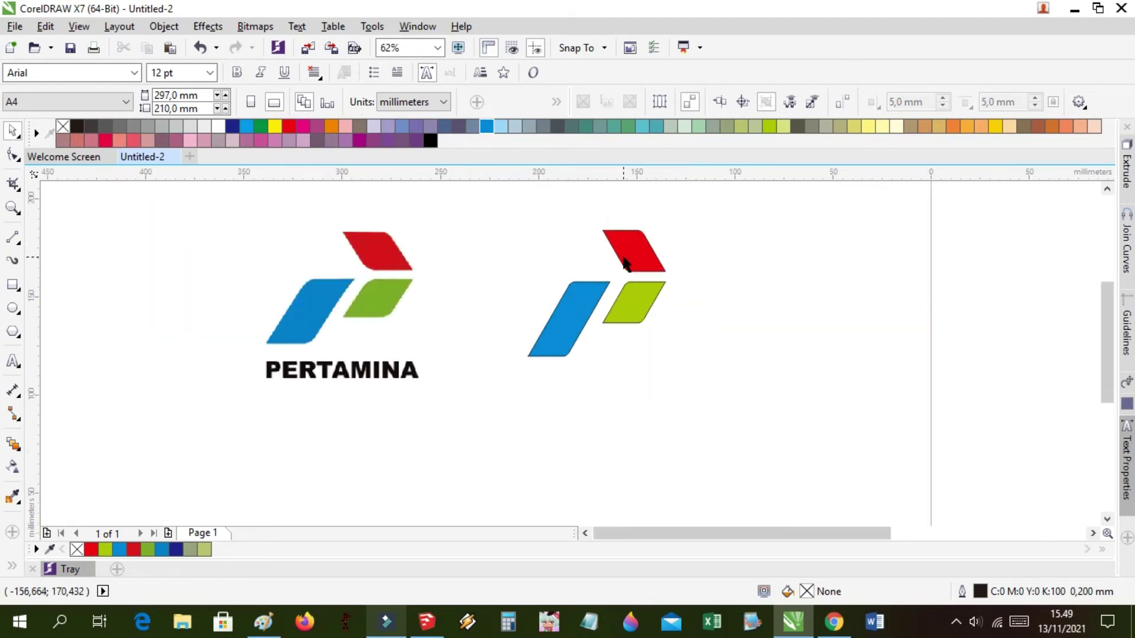
{"action": "scroll", "coordinate": [656, 258], "scroll_direction": "up", "scroll_amount": 2}
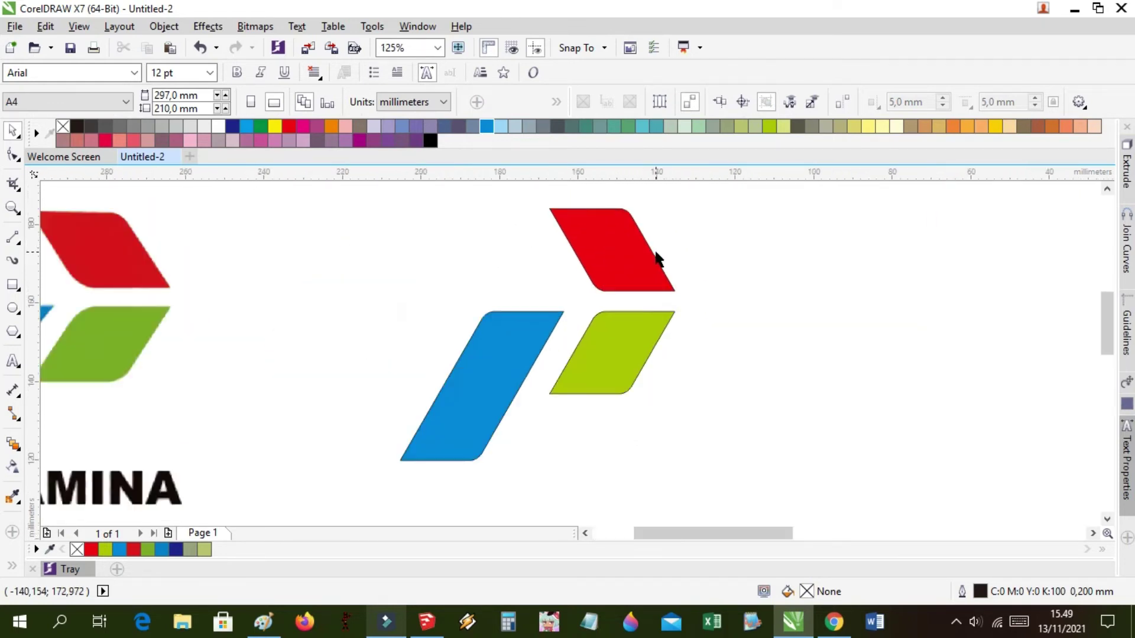
{"action": "left_click", "coordinate": [608, 251]}
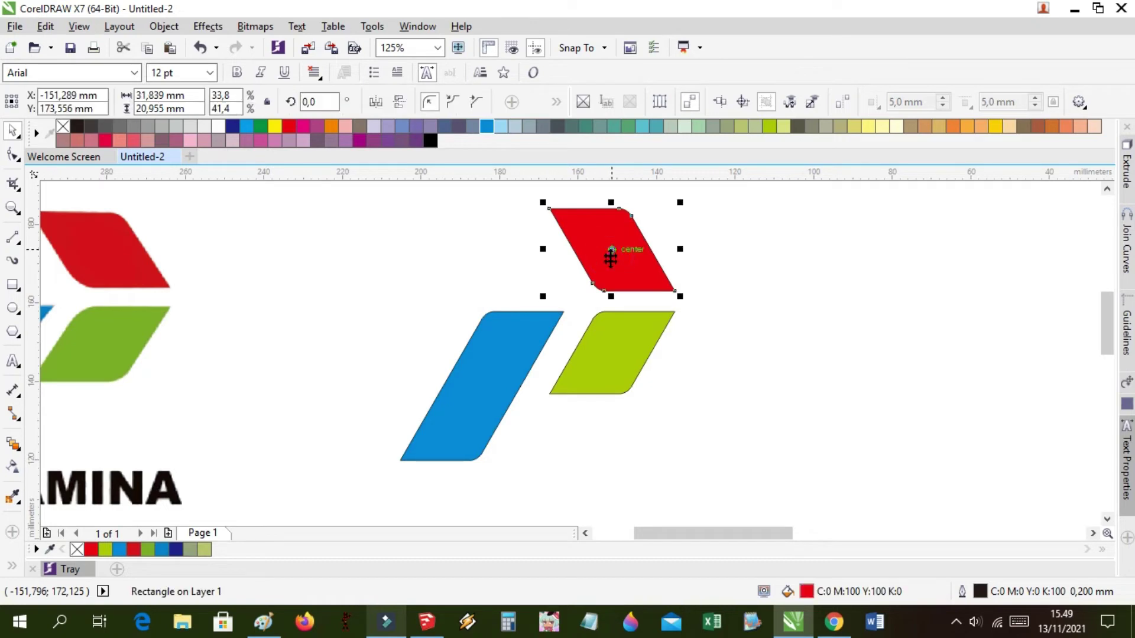
{"action": "double_click", "coordinate": [804, 593]}
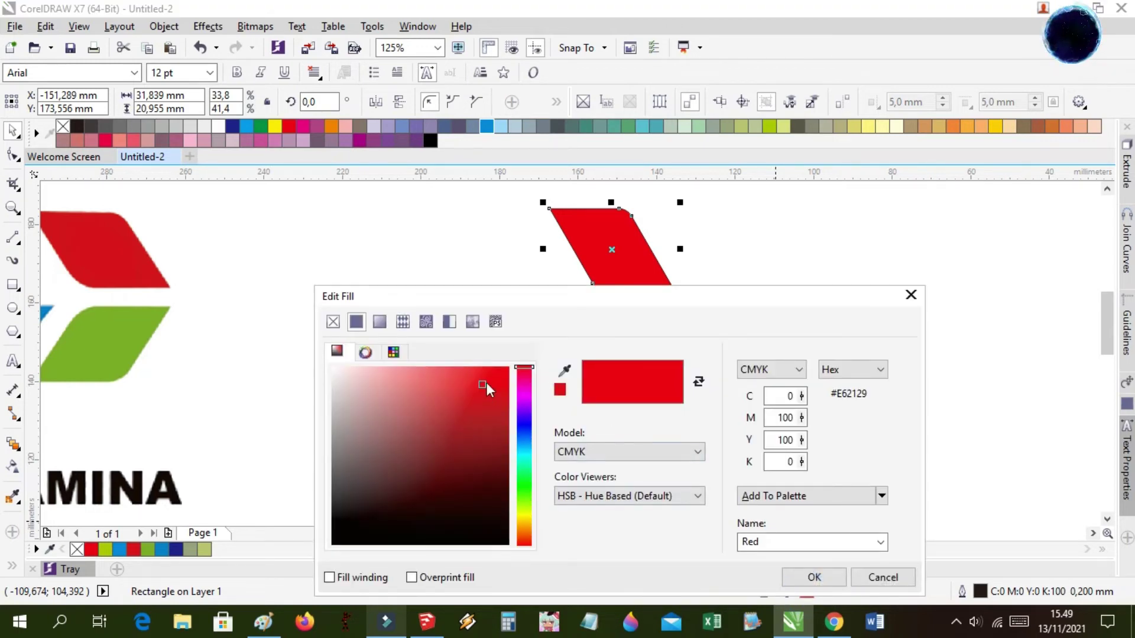
{"action": "left_click", "coordinate": [463, 386]}
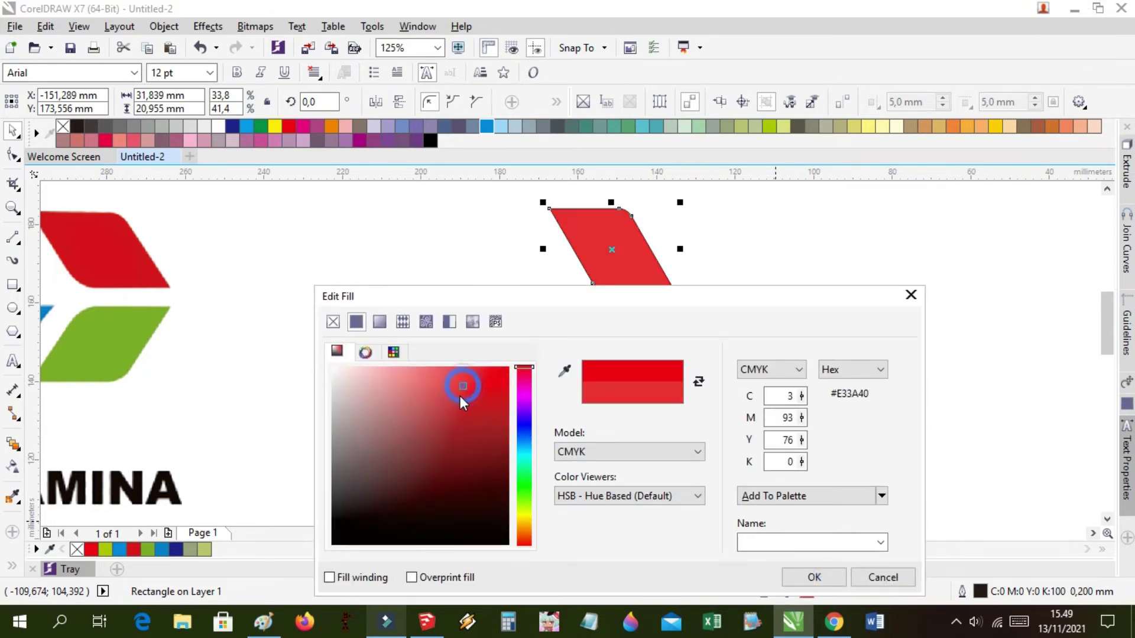
{"action": "left_click", "coordinate": [450, 390]}
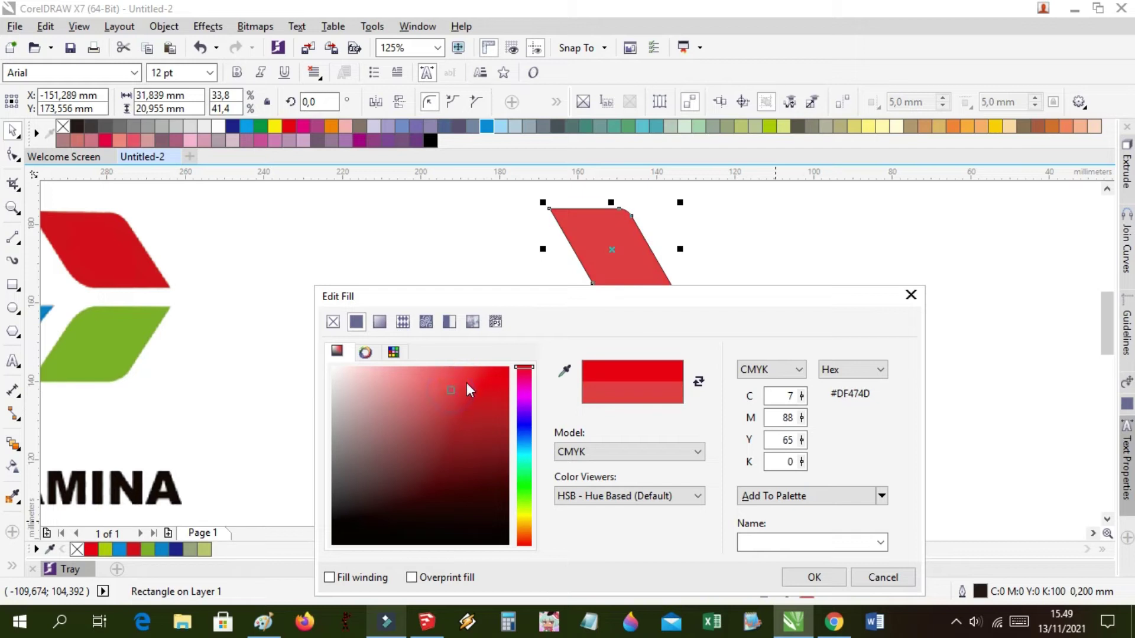
{"action": "left_click", "coordinate": [466, 382]}
{"action": "left_click", "coordinate": [477, 381]}
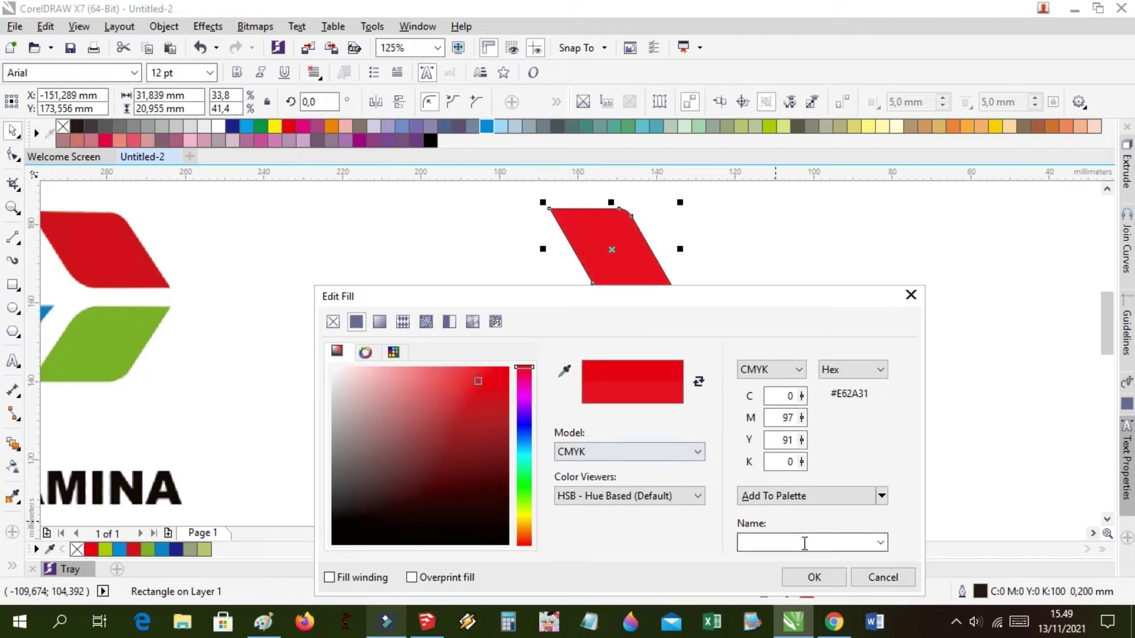
{"action": "left_click", "coordinate": [802, 580]}
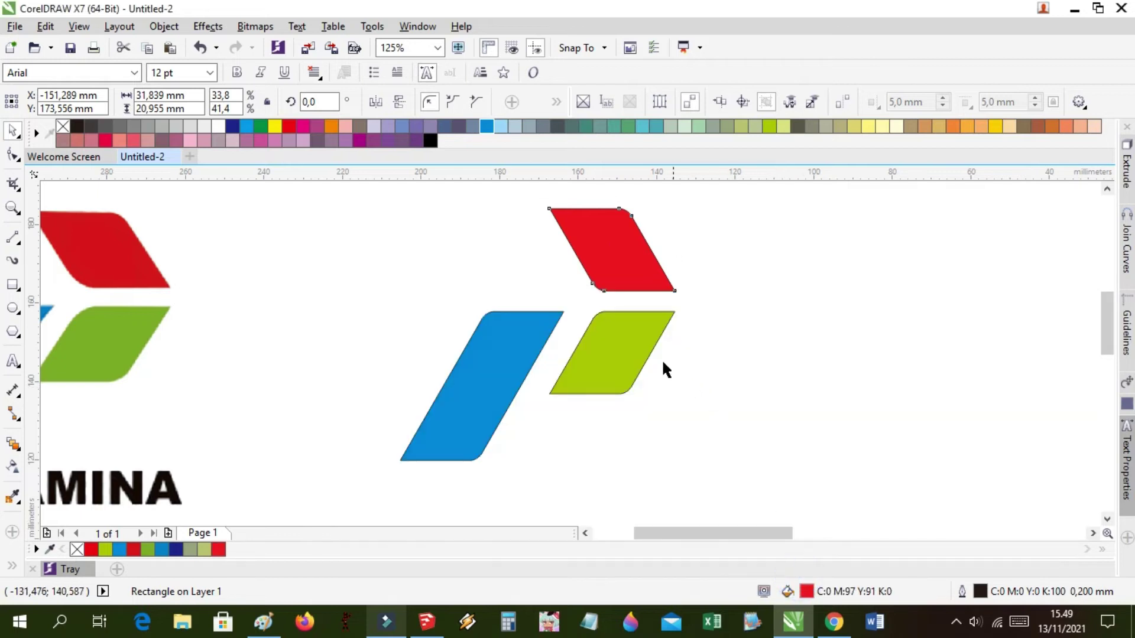
Examine the edges and colours of the three filled shapes against the reference logo
{"action": "left_click", "coordinate": [574, 361]}
{"action": "scroll", "coordinate": [530, 362], "scroll_direction": "down", "scroll_amount": 2}
{"action": "scroll", "coordinate": [642, 356], "scroll_direction": "up", "scroll_amount": 2}
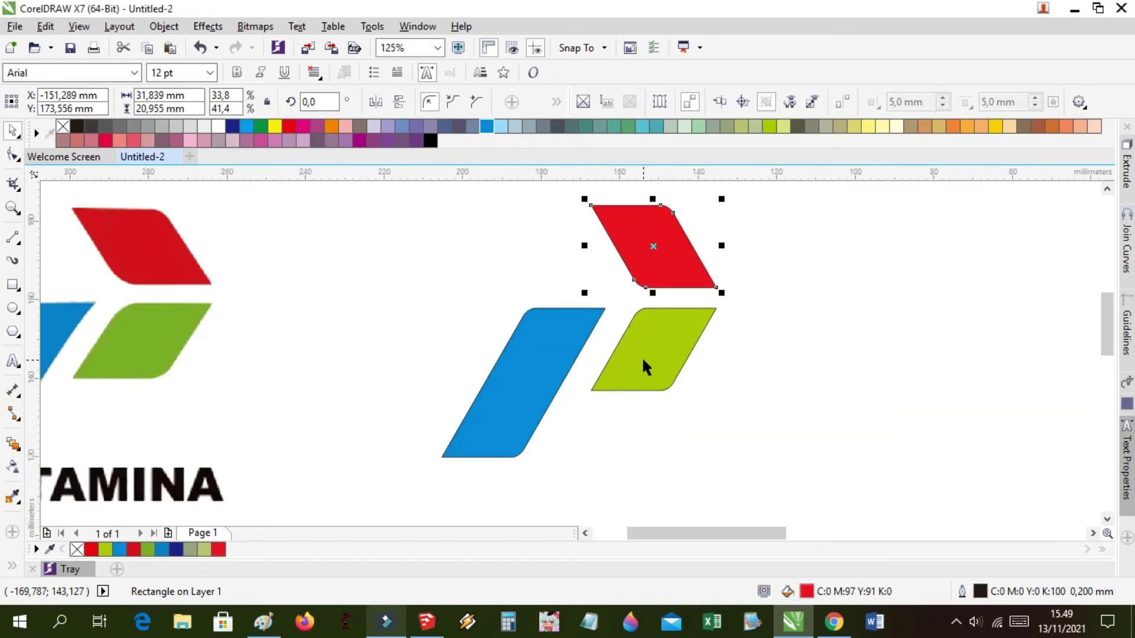
{"action": "scroll", "coordinate": [630, 417], "scroll_direction": "down", "scroll_amount": 2}
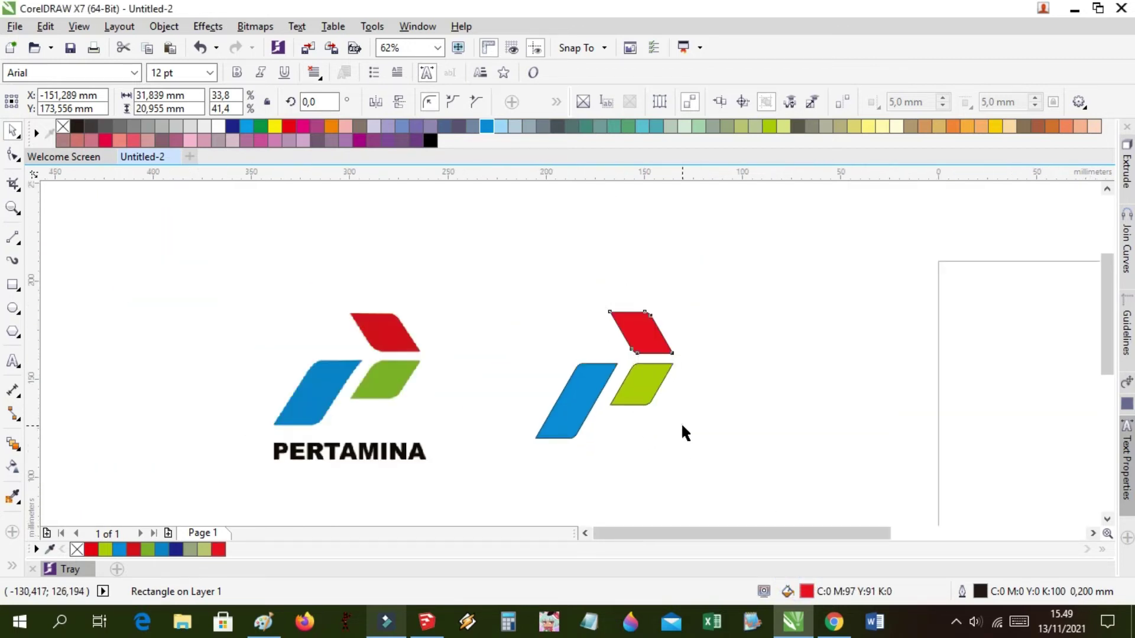
{"action": "left_click", "coordinate": [673, 420]}
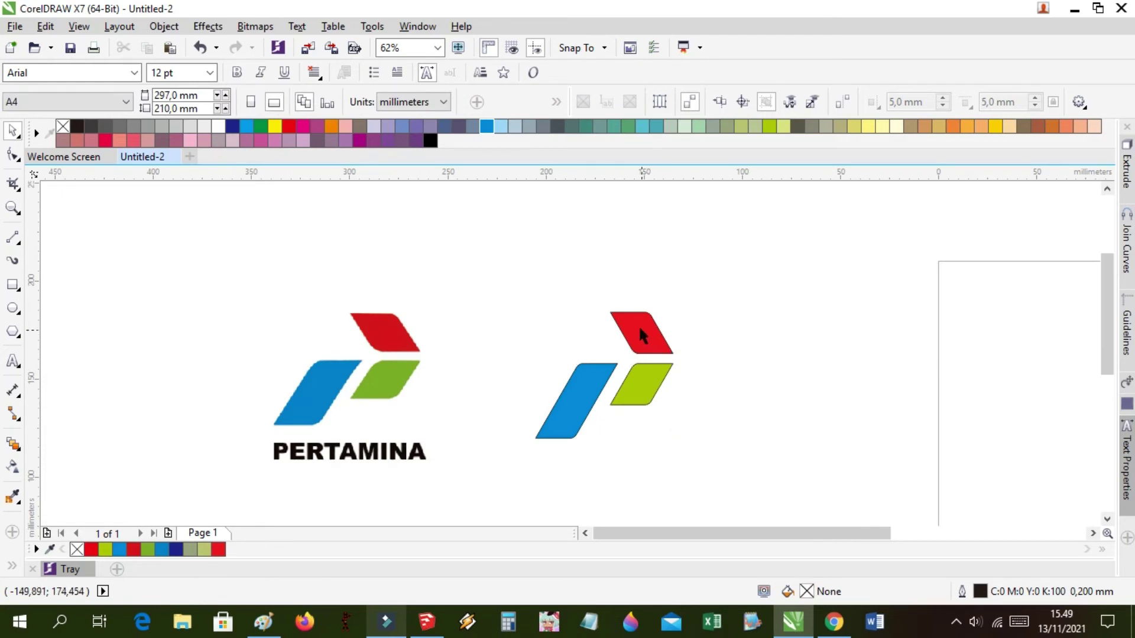
{"action": "scroll", "coordinate": [640, 323], "scroll_direction": "up", "scroll_amount": 6}
{"action": "scroll", "coordinate": [633, 314], "scroll_direction": "up", "scroll_amount": 4}
{"action": "scroll", "coordinate": [618, 309], "scroll_direction": "down", "scroll_amount": 10}
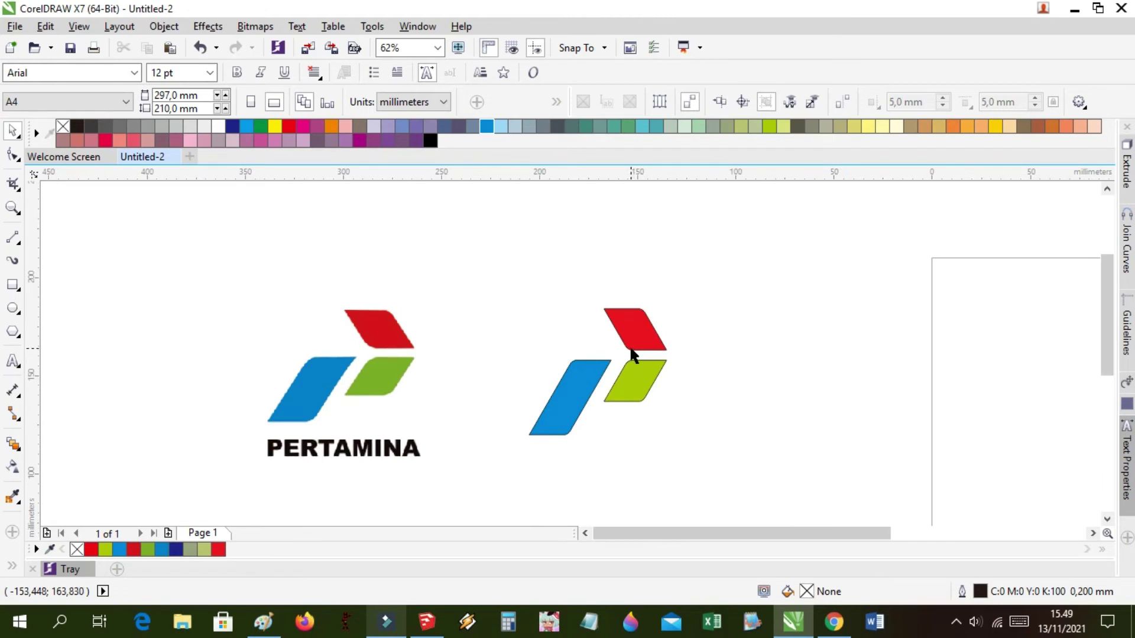
Set the outline width of all three coloured shapes to None and inspect their edges
{"action": "left_click_drag", "start_coordinate": [476, 254], "coordinate": [718, 471]}
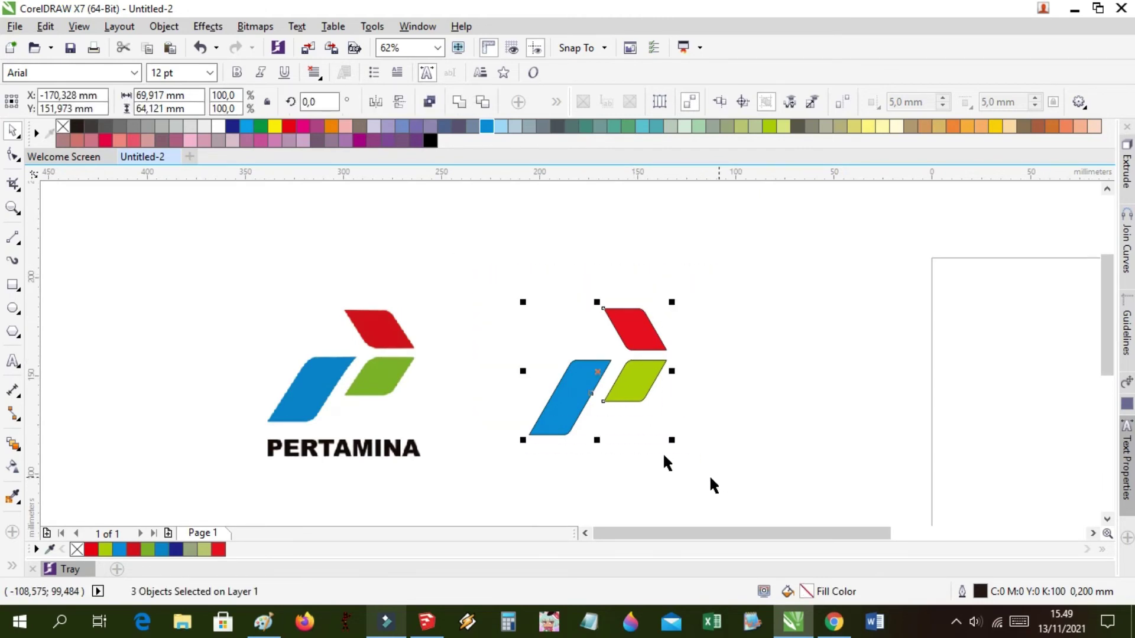
{"action": "left_click", "coordinate": [555, 102]}
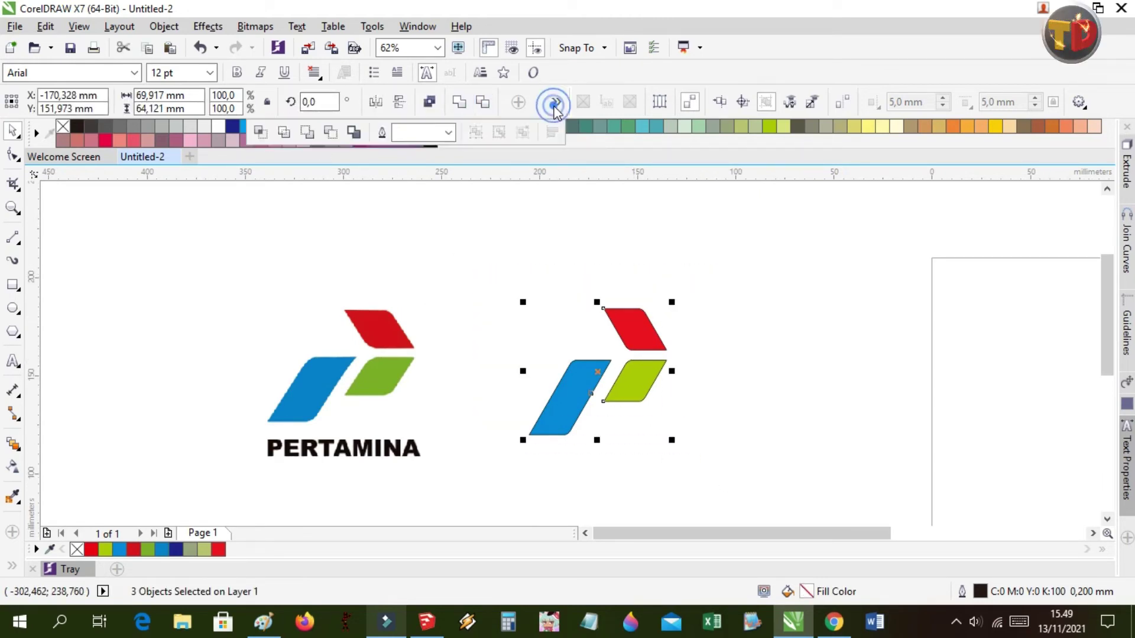
{"action": "left_click", "coordinate": [448, 133]}
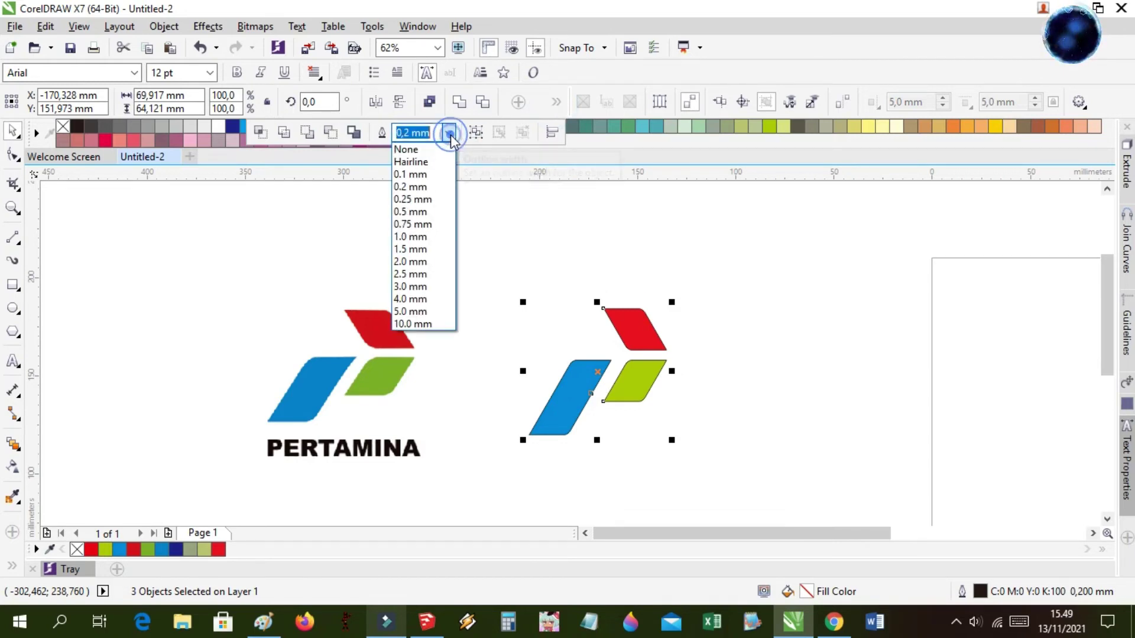
{"action": "left_click", "coordinate": [413, 153]}
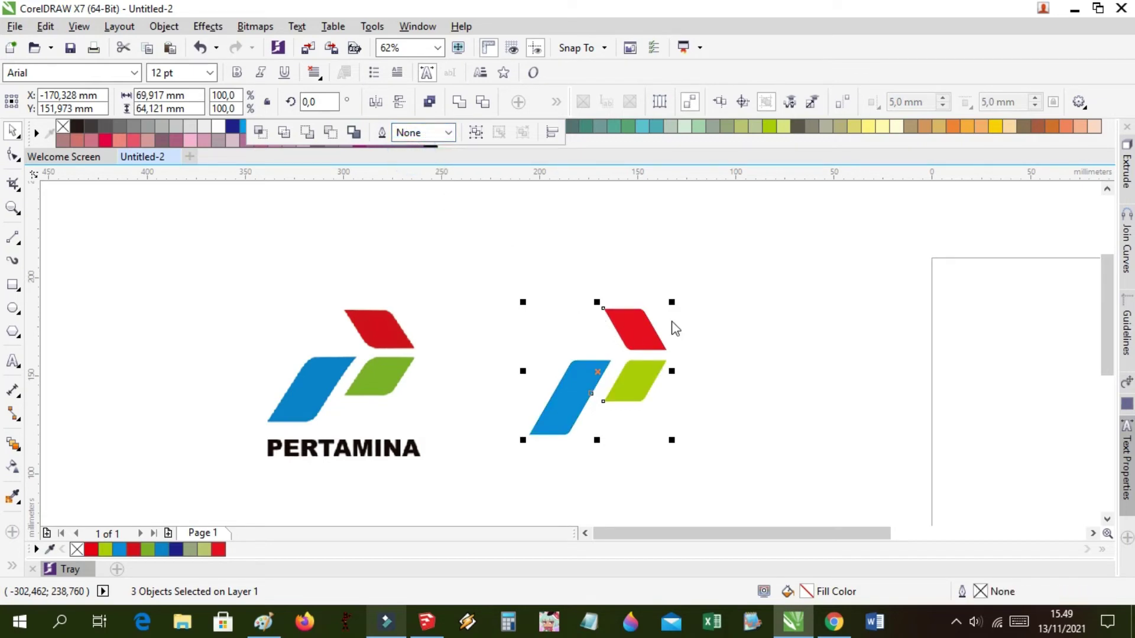
{"action": "scroll", "coordinate": [668, 336], "scroll_direction": "up", "scroll_amount": 4}
{"action": "scroll", "coordinate": [670, 347], "scroll_direction": "down", "scroll_amount": 2}
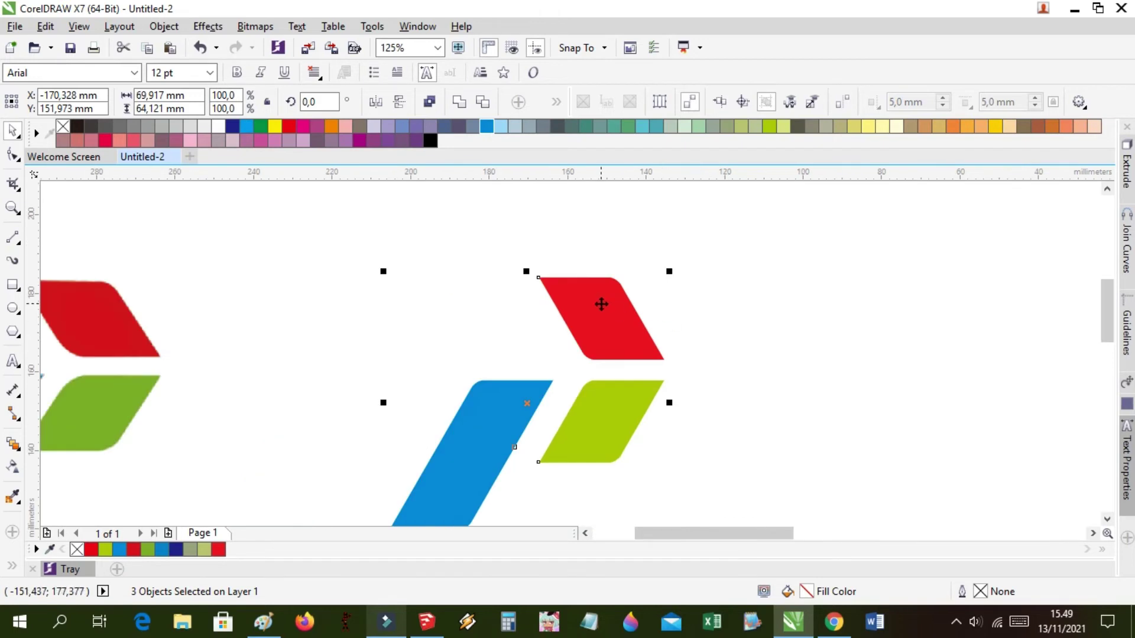
Undo the outline width change on the three coloured shapes and deselect them
{"action": "left_click", "coordinate": [197, 48]}
{"action": "scroll", "coordinate": [470, 228], "scroll_direction": "down", "scroll_amount": 2}
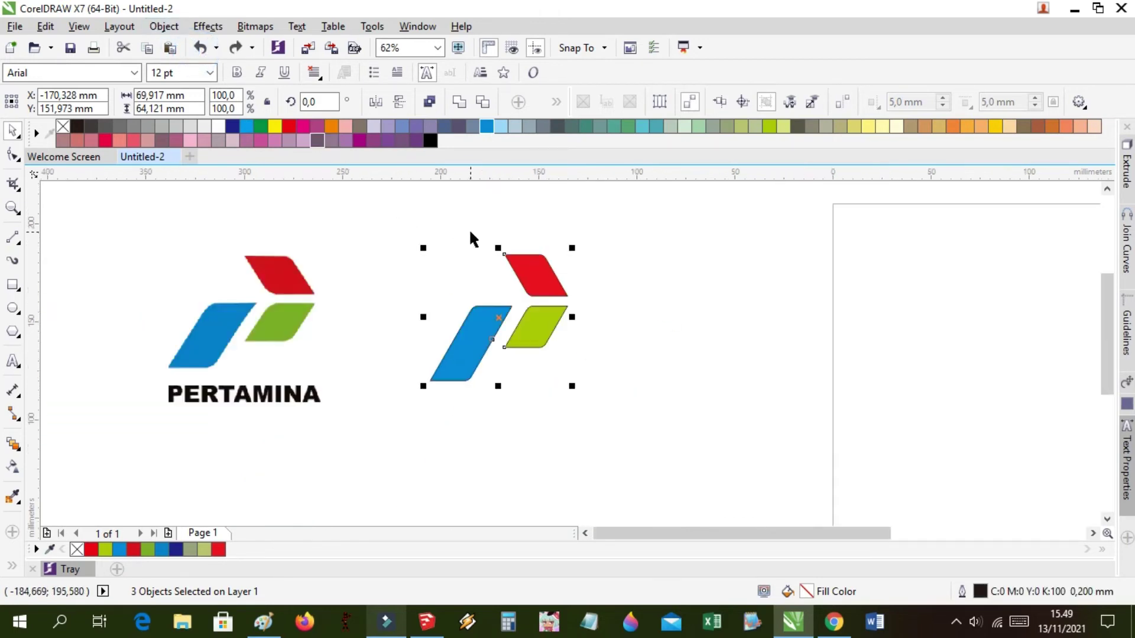
{"action": "scroll", "coordinate": [499, 240], "scroll_direction": "up", "scroll_amount": 5}
{"action": "scroll", "coordinate": [571, 272], "scroll_direction": "down", "scroll_amount": 3}
{"action": "scroll", "coordinate": [571, 278], "scroll_direction": "down", "scroll_amount": 2}
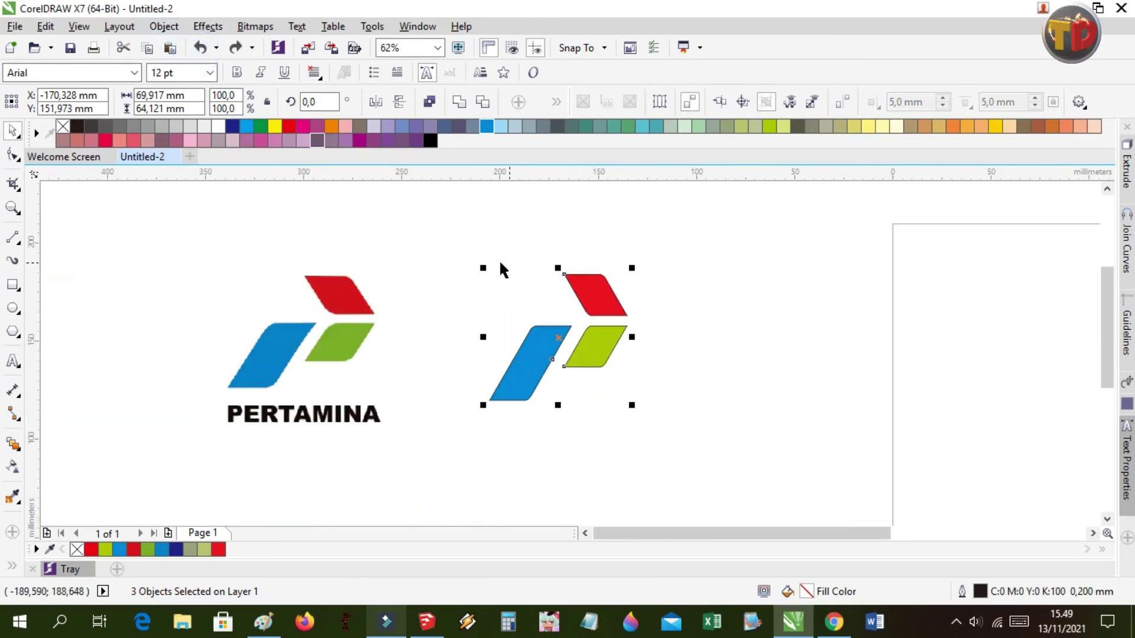
{"action": "left_click", "coordinate": [476, 248]}
{"action": "left_click", "coordinate": [430, 227]}
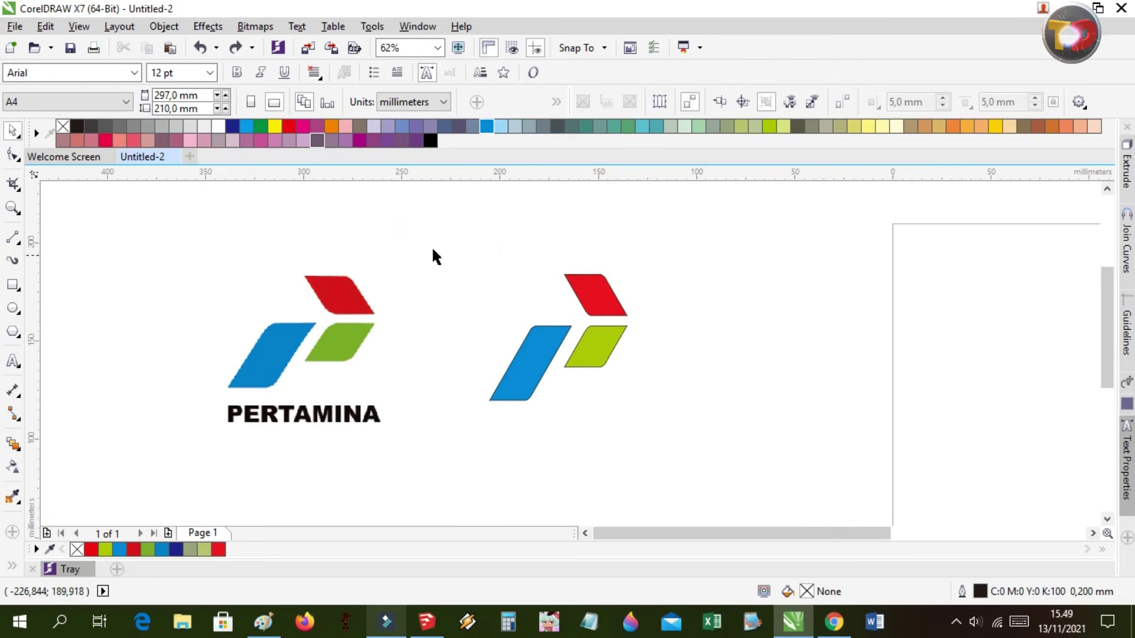
Set the outline colour of all three coloured shapes to none and check their edges
{"action": "left_click_drag", "start_coordinate": [428, 228], "coordinate": [677, 427]}
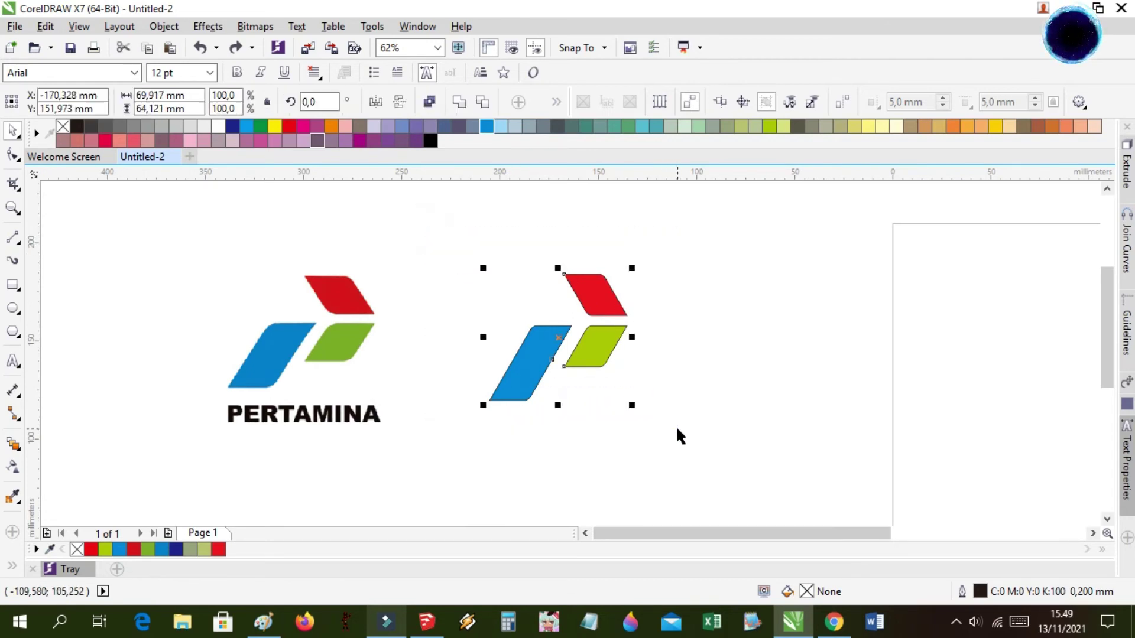
{"action": "right_click", "coordinate": [63, 127]}
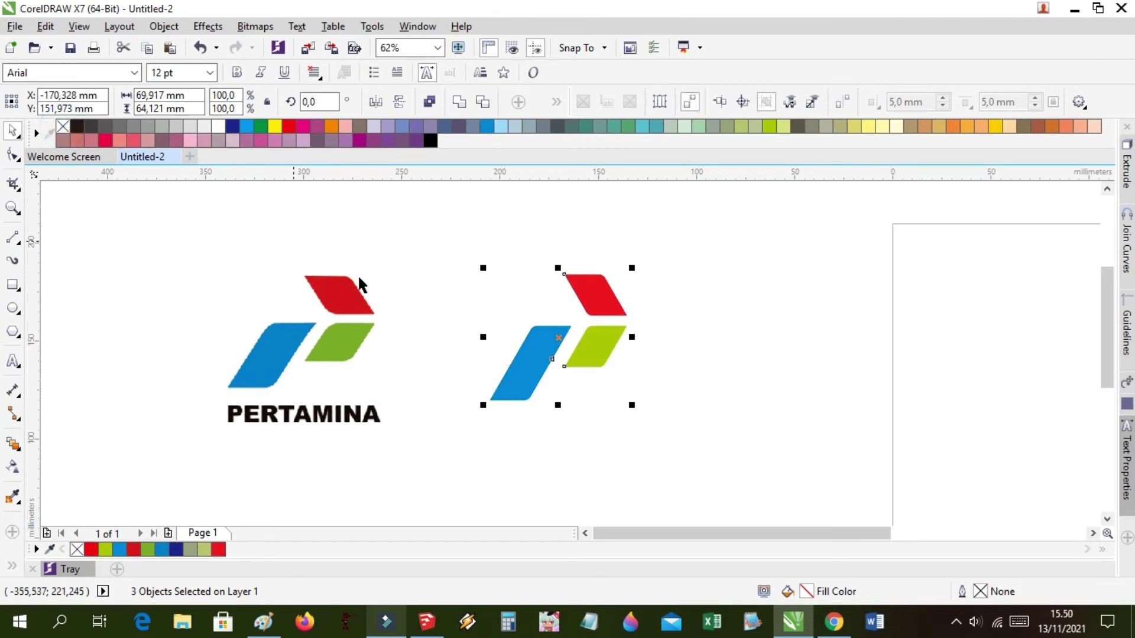
{"action": "left_click", "coordinate": [503, 307]}
{"action": "scroll", "coordinate": [539, 299], "scroll_direction": "up", "scroll_amount": 3}
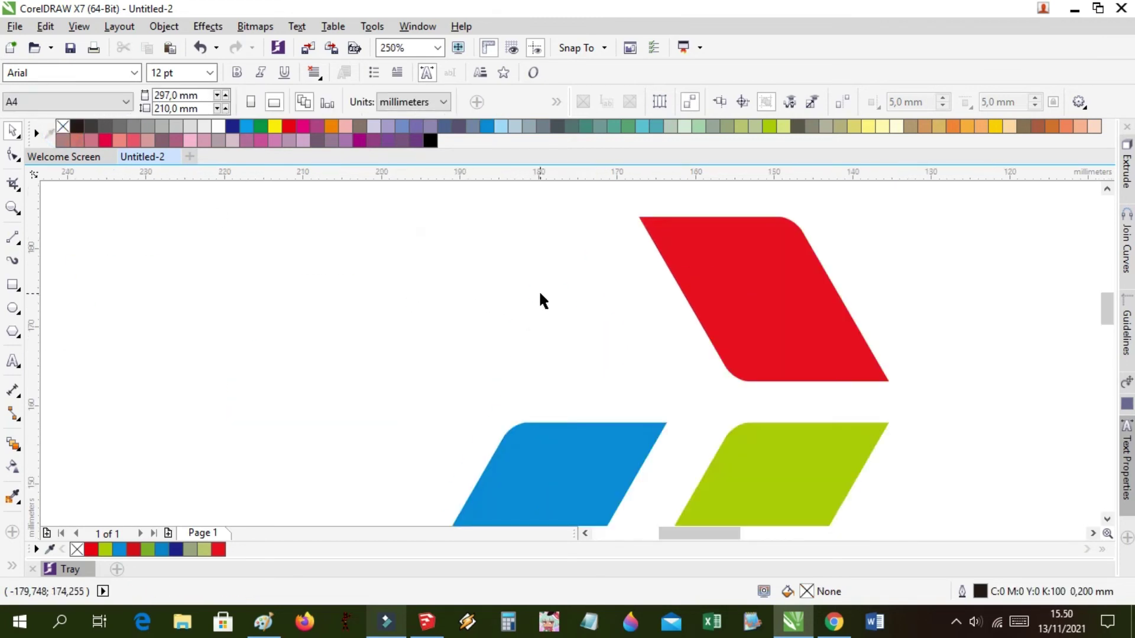
{"action": "scroll", "coordinate": [539, 299], "scroll_direction": "down", "scroll_amount": 3}
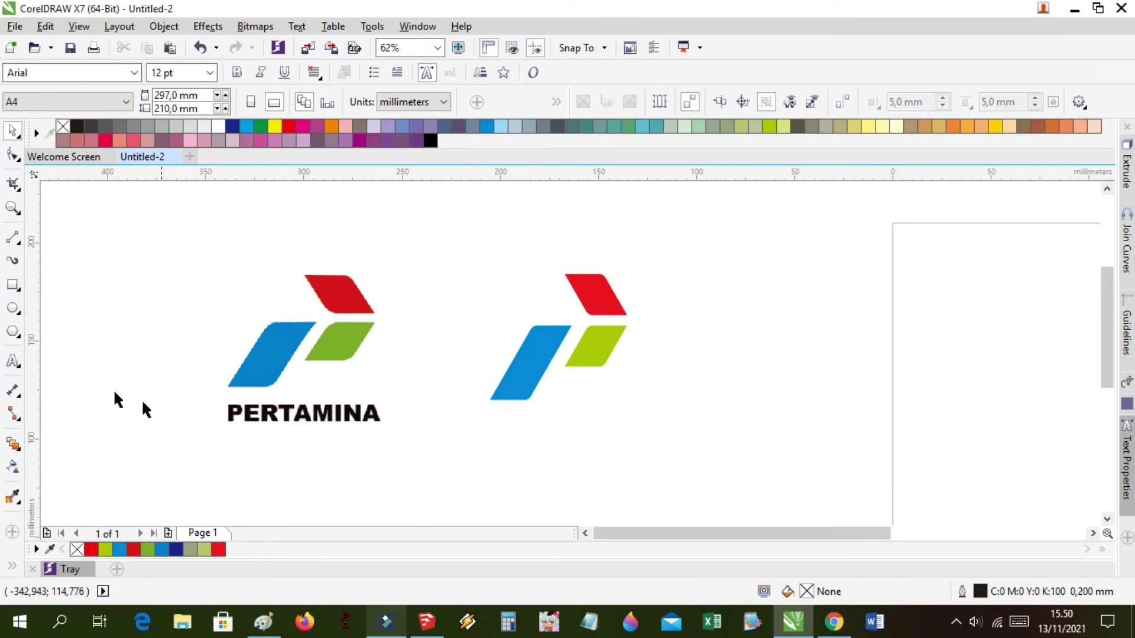
Add the artistic text PERTAMINA directly below the blue shape and select the whole word
{"action": "left_click", "coordinate": [19, 369]}
{"action": "left_click", "coordinate": [59, 357]}
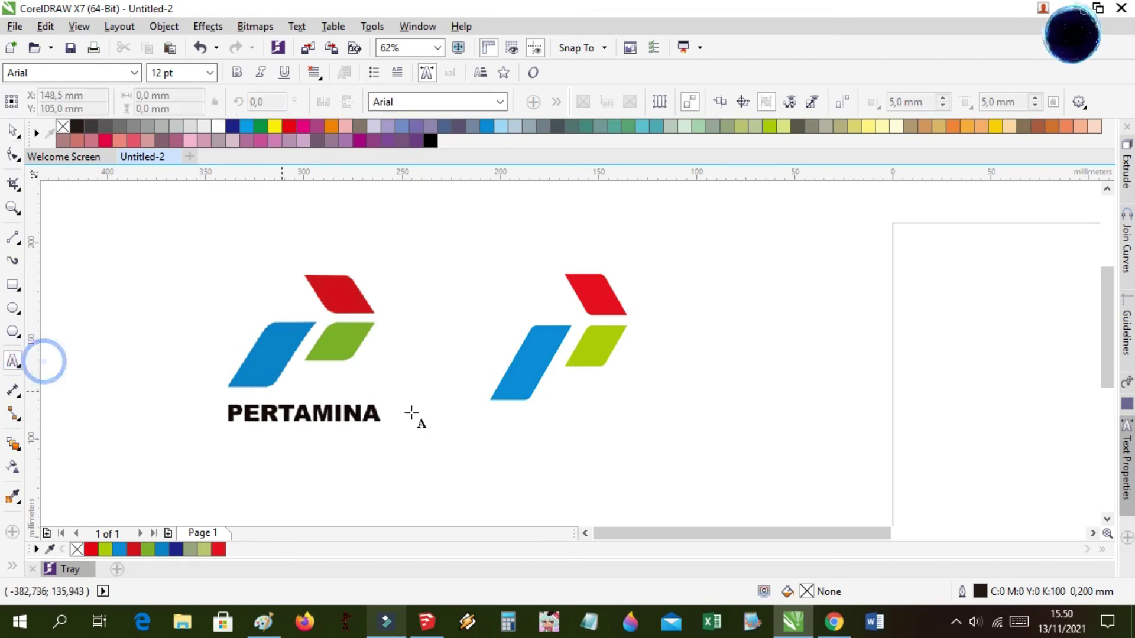
{"action": "left_click", "coordinate": [496, 413]}
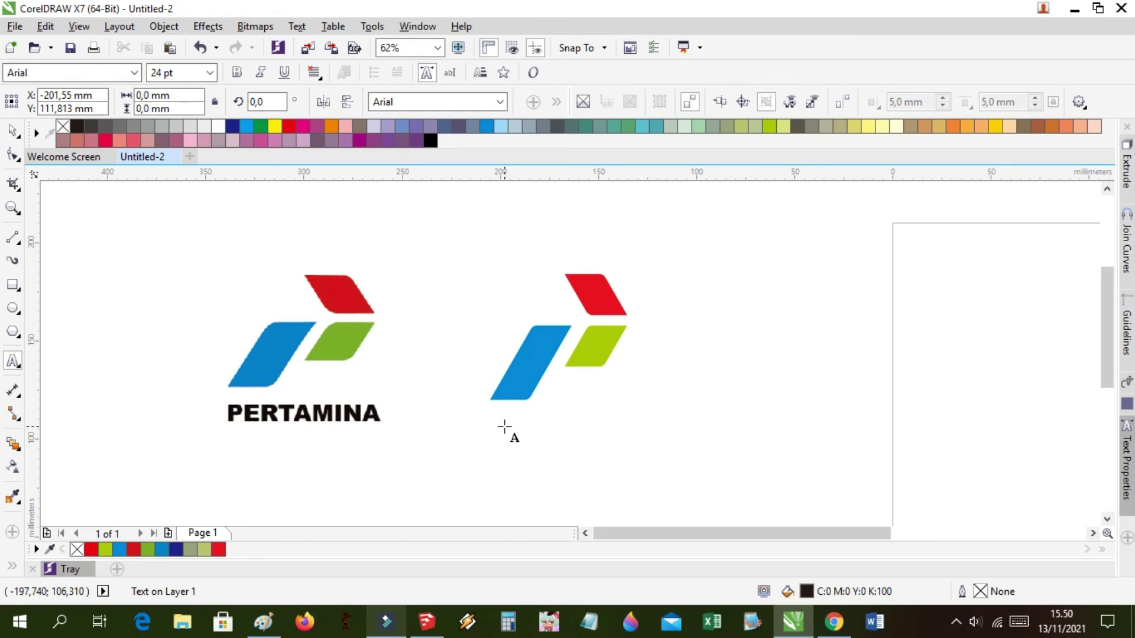
{"action": "type", "text": "PERT"}
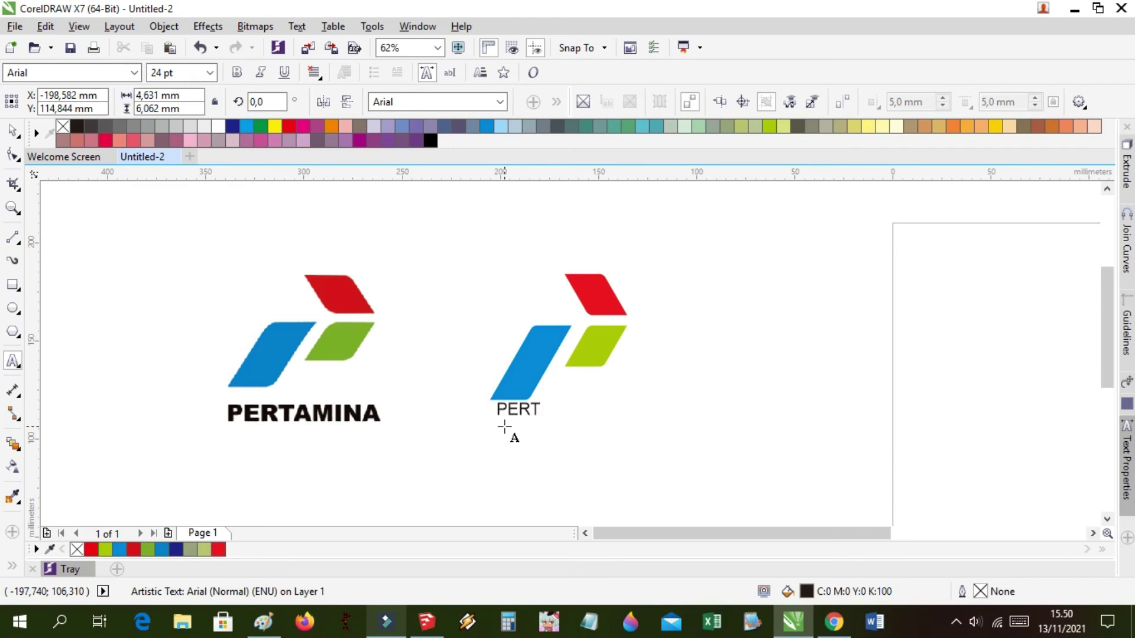
{"action": "type", "text": "AMINA"}
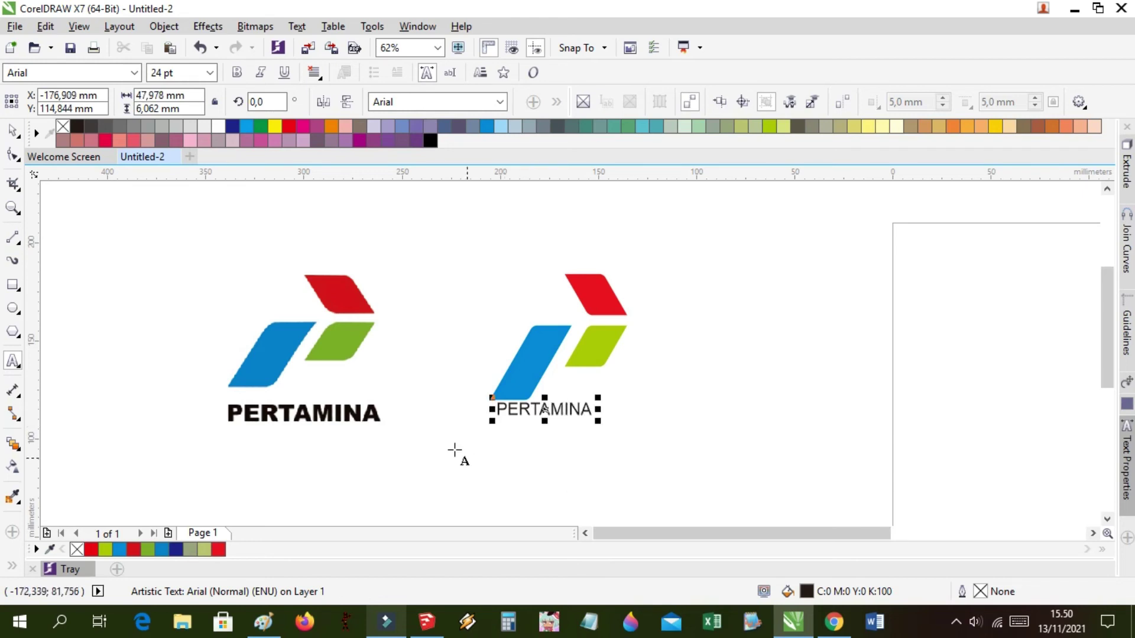
{"action": "left_click_drag", "start_coordinate": [589, 409], "coordinate": [496, 398]}
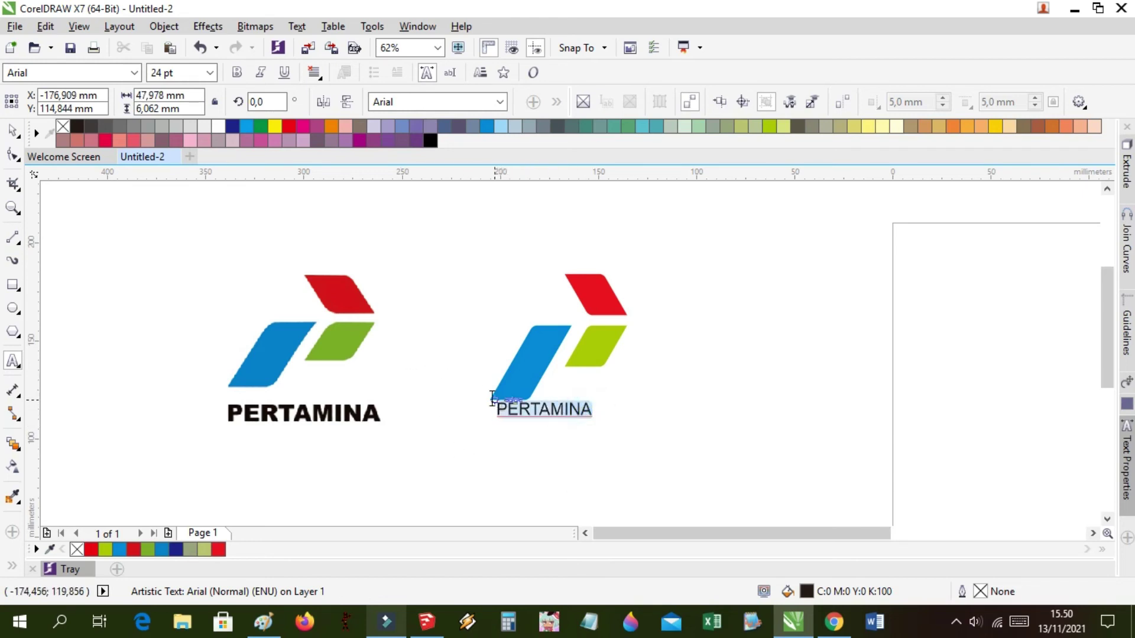
Change the PERTAMINA text's font to Arial Black and check its lettering below the blue shape
{"action": "left_click", "coordinate": [134, 73]}
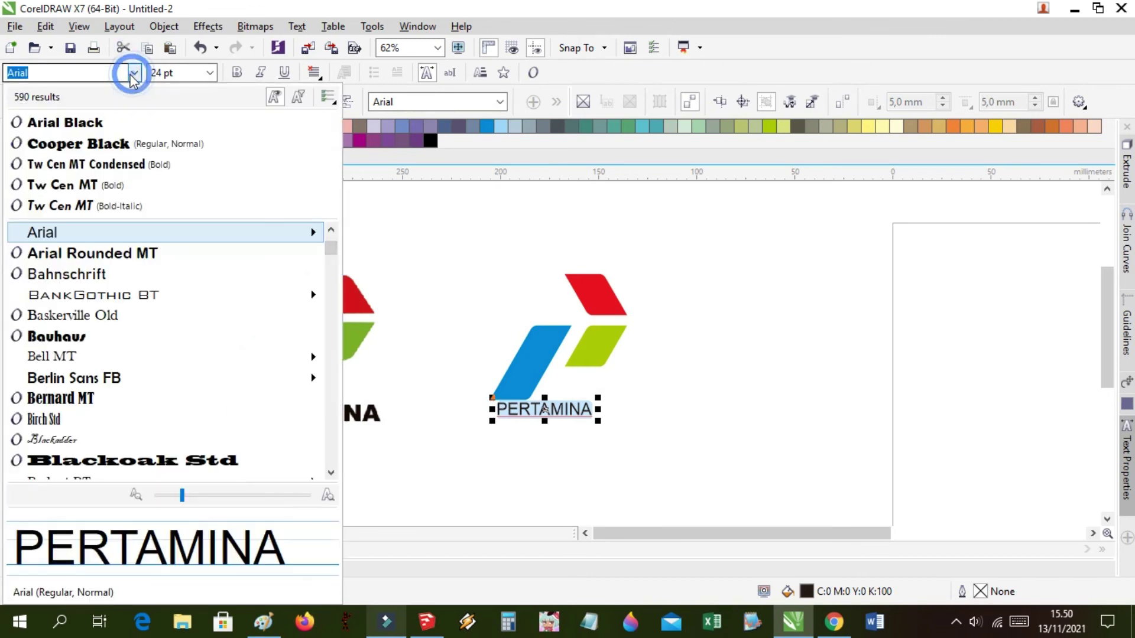
{"action": "mouse_move", "coordinate": [113, 236]}
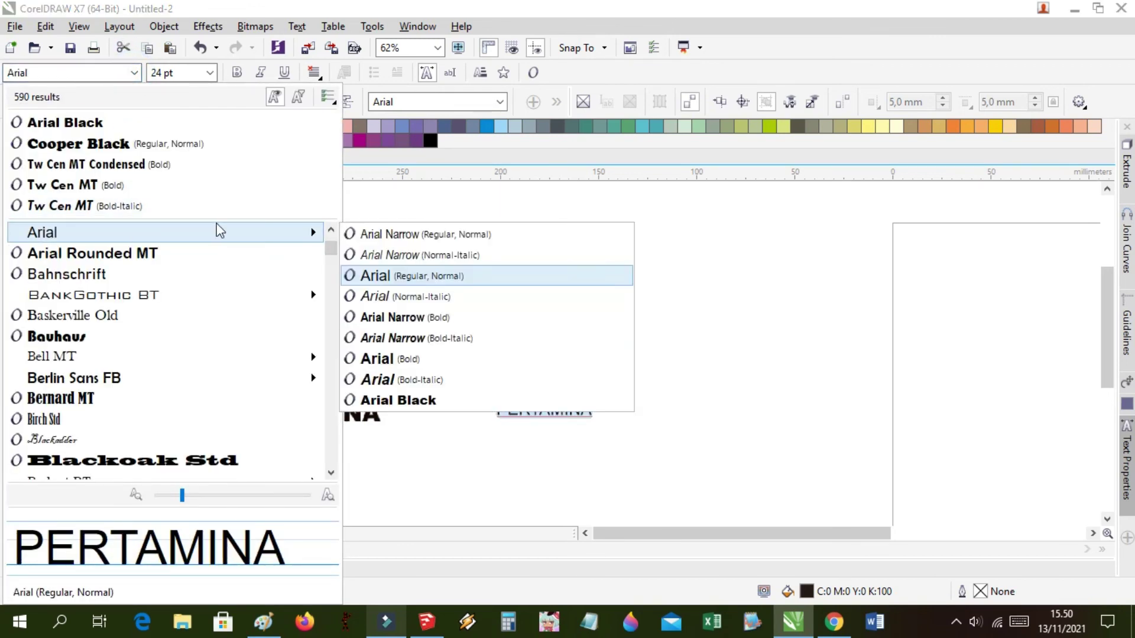
{"action": "left_click", "coordinate": [430, 402]}
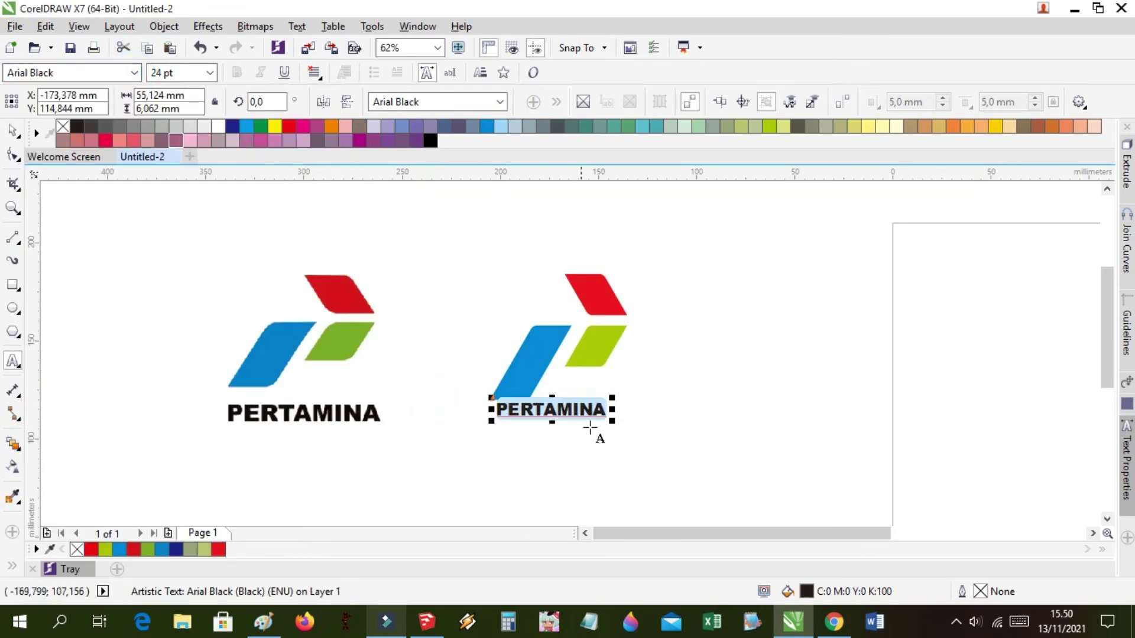
{"action": "scroll", "coordinate": [608, 437], "scroll_direction": "up", "scroll_amount": 3}
{"action": "scroll", "coordinate": [603, 435], "scroll_direction": "down", "scroll_amount": 2}
{"action": "left_click", "coordinate": [646, 328]}
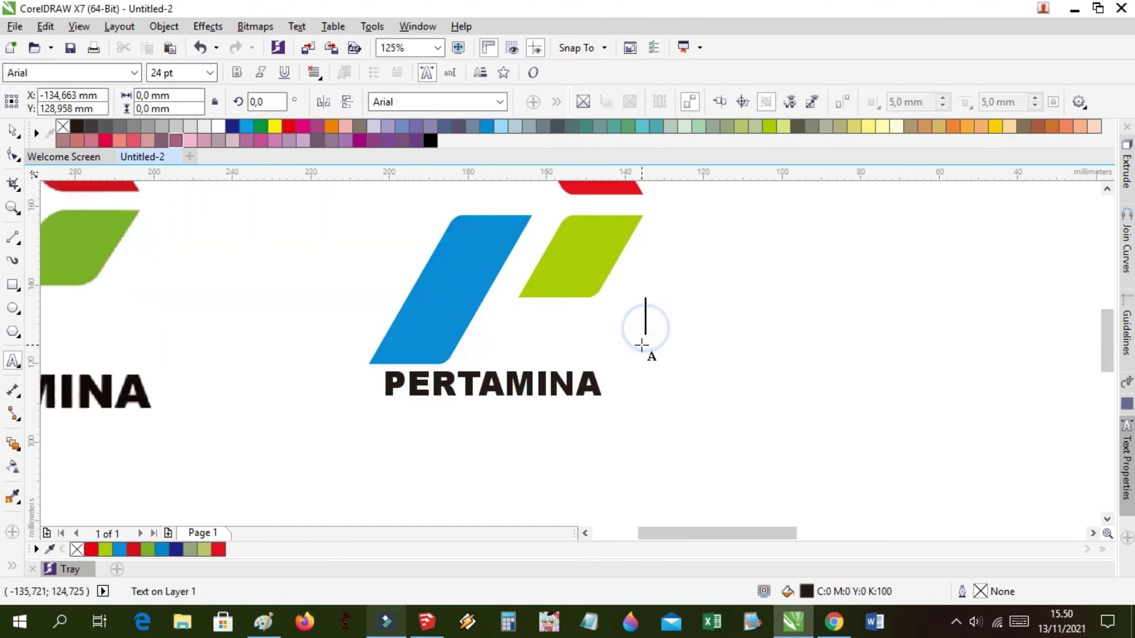
{"action": "scroll", "coordinate": [642, 325], "scroll_direction": "down", "scroll_amount": 1}
Enlarge the PERTAMINA wordmark proportionally to about 75 mm wide and position it centred just beneath the coloured shapes
{"action": "left_click", "coordinate": [14, 130]}
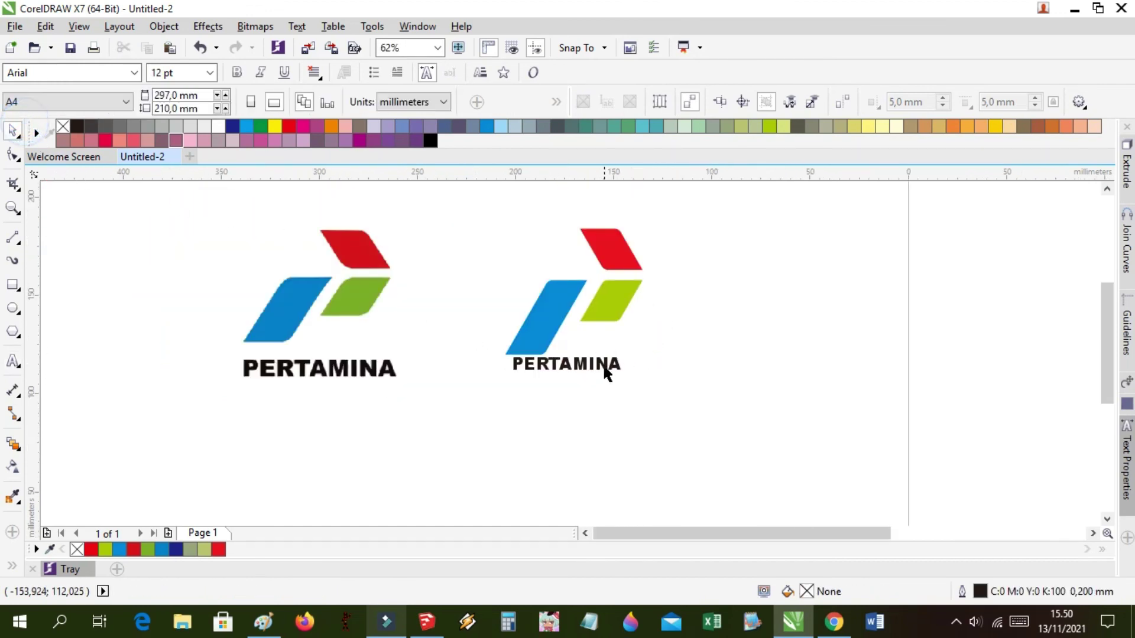
{"action": "left_click", "coordinate": [602, 367]}
{"action": "left_click", "coordinate": [596, 365]}
{"action": "left_click_drag", "start_coordinate": [596, 368], "coordinate": [657, 338]}
{"action": "left_click", "coordinate": [678, 390]}
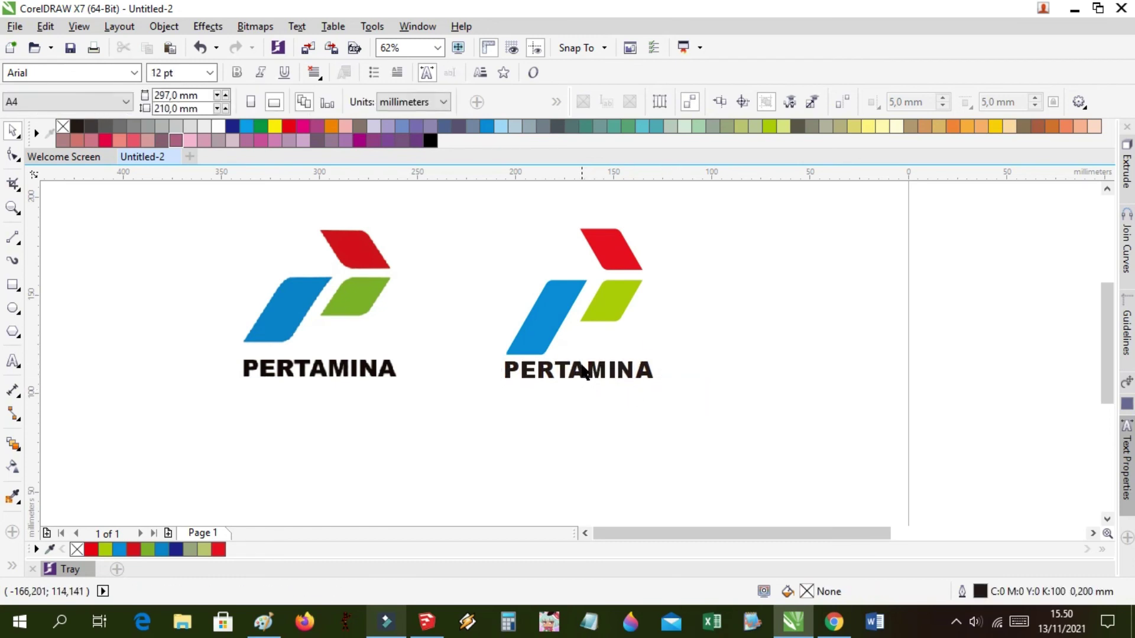
{"action": "left_click_drag", "start_coordinate": [585, 374], "coordinate": [578, 372]}
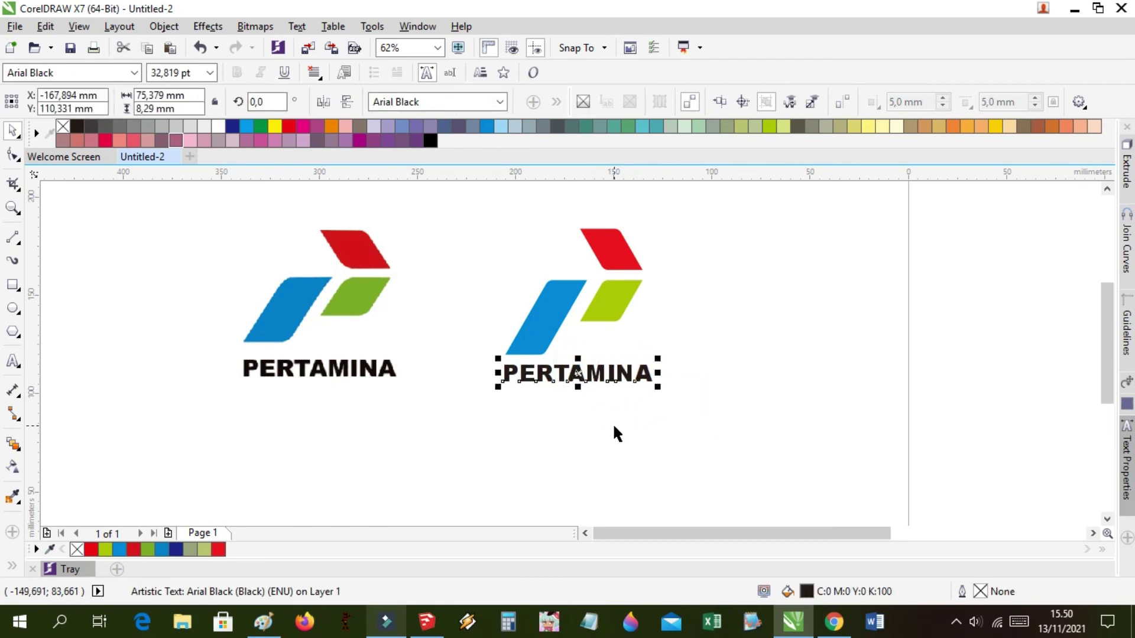
{"action": "left_click", "coordinate": [613, 425]}
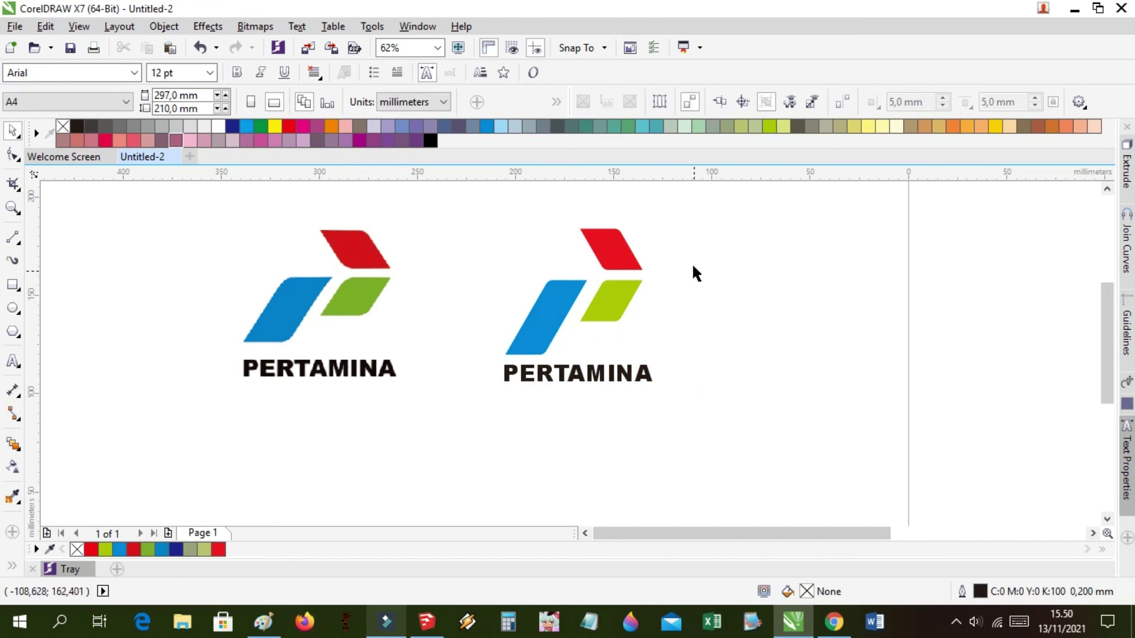